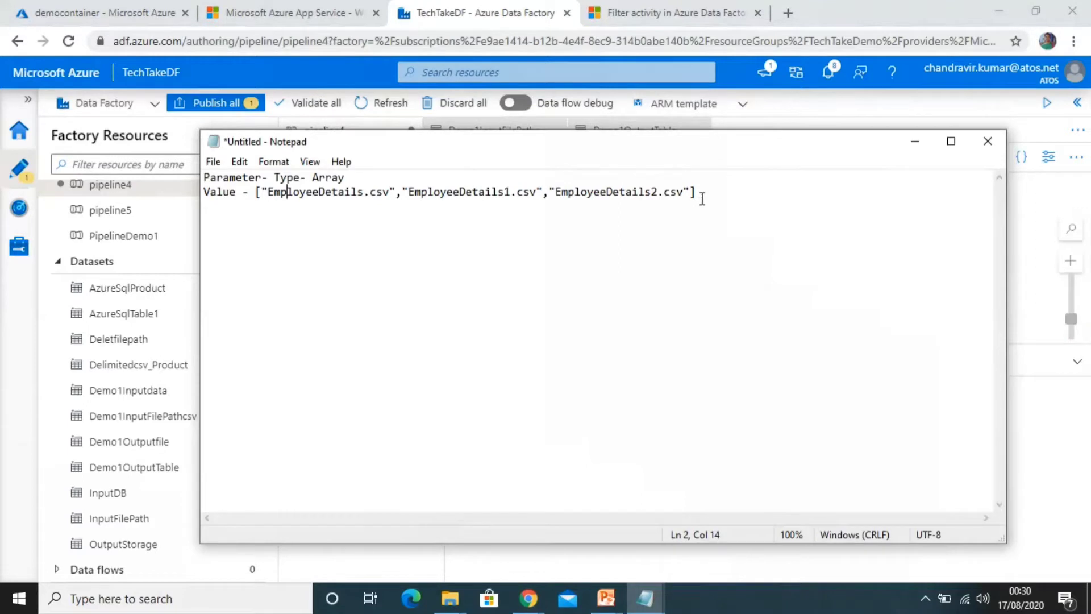
Copy the array of three employee CSV file names from the Notepad note and minimize the note.
{"action": "left_click", "coordinate": [699, 196]}
{"action": "left_click_drag", "start_coordinate": [699, 196], "coordinate": [256, 205]}
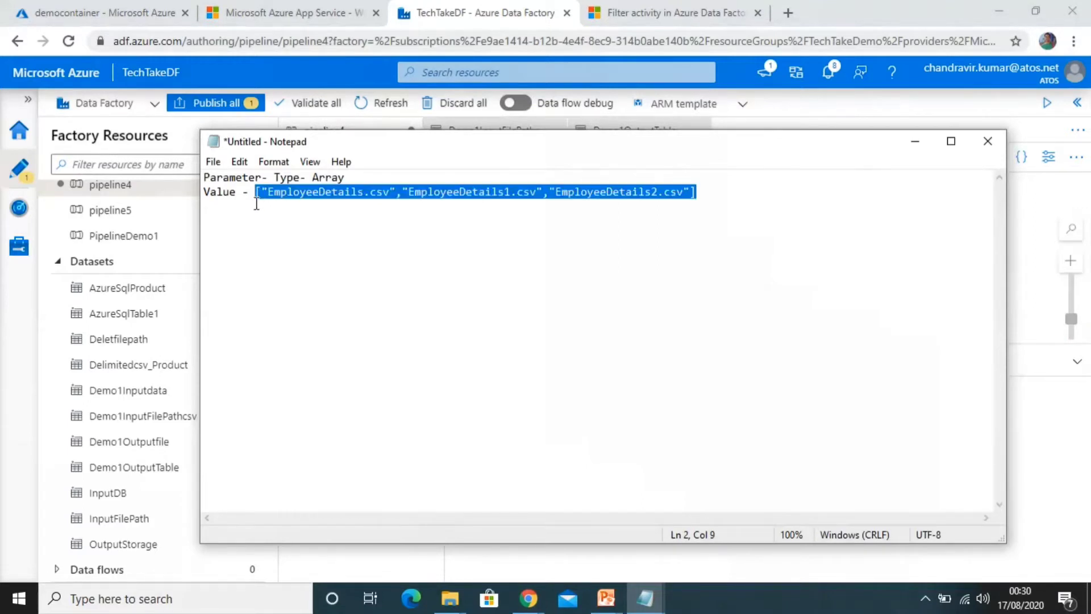
{"action": "left_click", "coordinate": [915, 141]}
Replace the FileCollection parameter's default value with ["EmployeeDetails.csv","EmployeeDetails1.csv","EmployeeDetails2.csv"].
{"action": "left_click", "coordinate": [827, 465]}
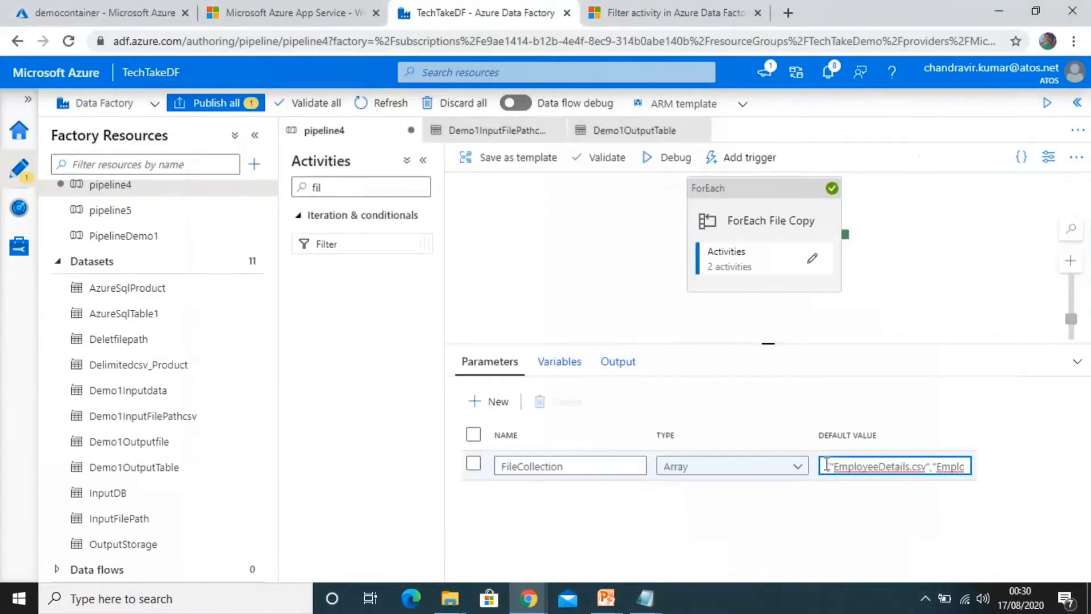
{"action": "key", "text": "Delete"}
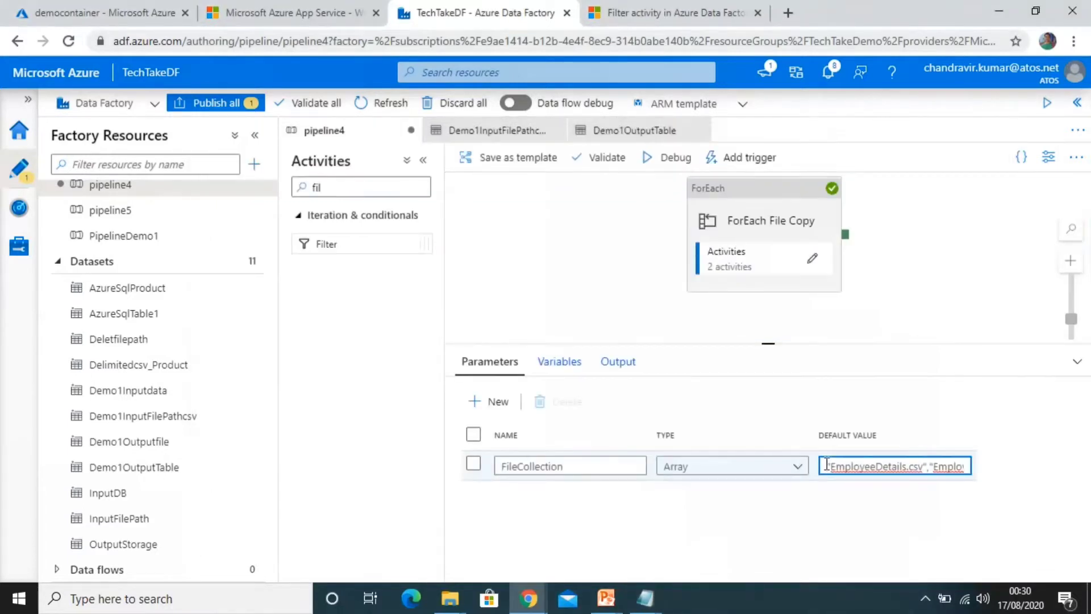
{"action": "key", "text": "Delete"}
{"action": "key", "text": "Delete"}
{"action": "key", "text": "Delete"}
{"action": "key", "text": "Delete"}
{"action": "key", "text": "Delete"}
{"action": "key", "text": "Delete"}
{"action": "key", "text": "Delete"}
{"action": "key", "text": "Delete"}
{"action": "key", "text": "Delete"}
{"action": "key", "text": "Delete"}
{"action": "key", "text": "Delete"}
{"action": "key", "text": "Delete"}
{"action": "key", "text": "Delete"}
{"action": "key", "text": "Delete"}
{"action": "key", "text": "Delete"}
{"action": "key", "text": "Delete"}
{"action": "key", "text": "Delete"}
{"action": "key", "text": "Delete"}
{"action": "key", "text": "Delete"}
{"action": "key", "text": "Delete"}
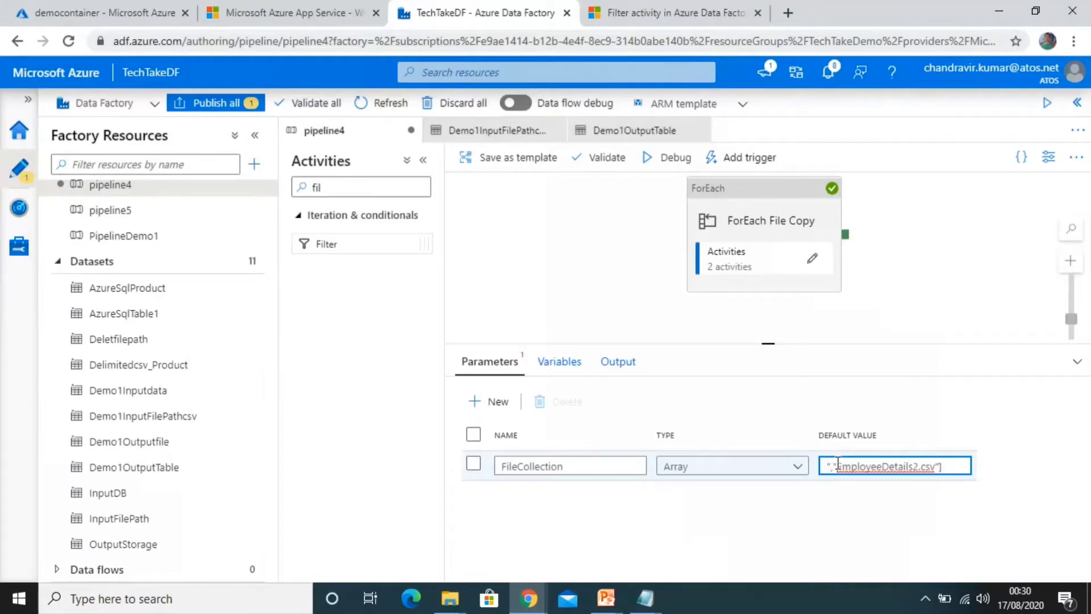
{"action": "key", "text": "Delete"}
{"action": "key", "text": "Delete"}
{"action": "key", "text": "Delete"}
{"action": "key", "text": "Delete"}
{"action": "key", "text": "Delete"}
{"action": "key", "text": "Delete"}
{"action": "key", "text": "Delete"}
{"action": "key", "text": "Delete"}
{"action": "key", "text": "Delete"}
{"action": "key", "text": "Delete"}
{"action": "key", "text": "Delete"}
{"action": "key", "text": "Delete"}
{"action": "key", "text": "Delete"}
{"action": "key", "text": "Delete"}
{"action": "key", "text": "Delete"}
{"action": "key", "text": "Delete"}
{"action": "key", "text": "Delete"}
{"action": "key", "text": "Delete"}
{"action": "key", "text": "Delete"}
{"action": "key", "text": "Delete"}
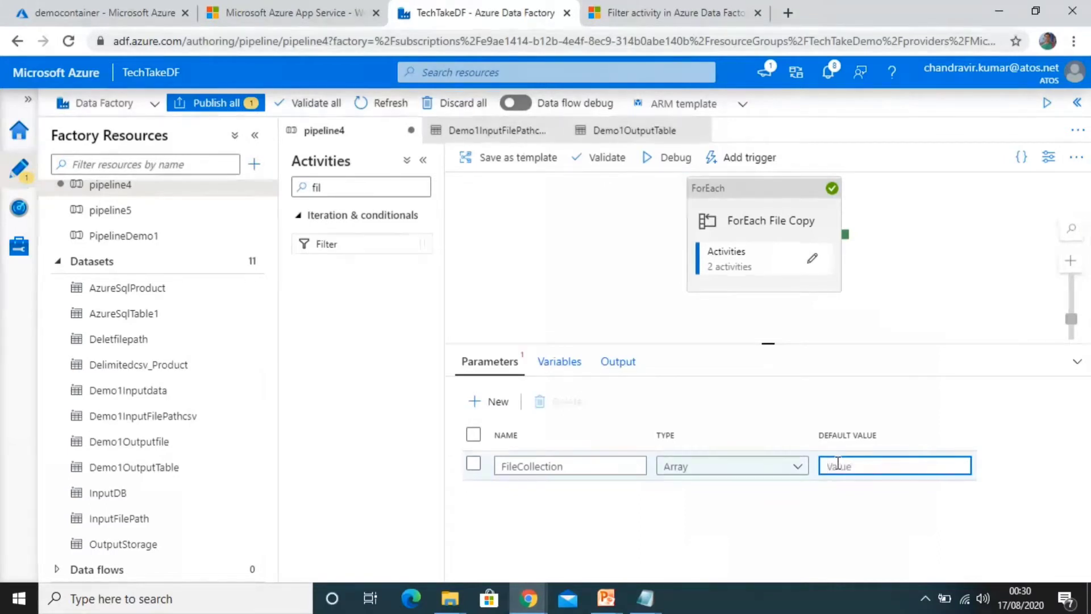
{"action": "type", "text": "[\"EmployeeDetails.csv\",\"EmployeeDetails2.csv\"]"}
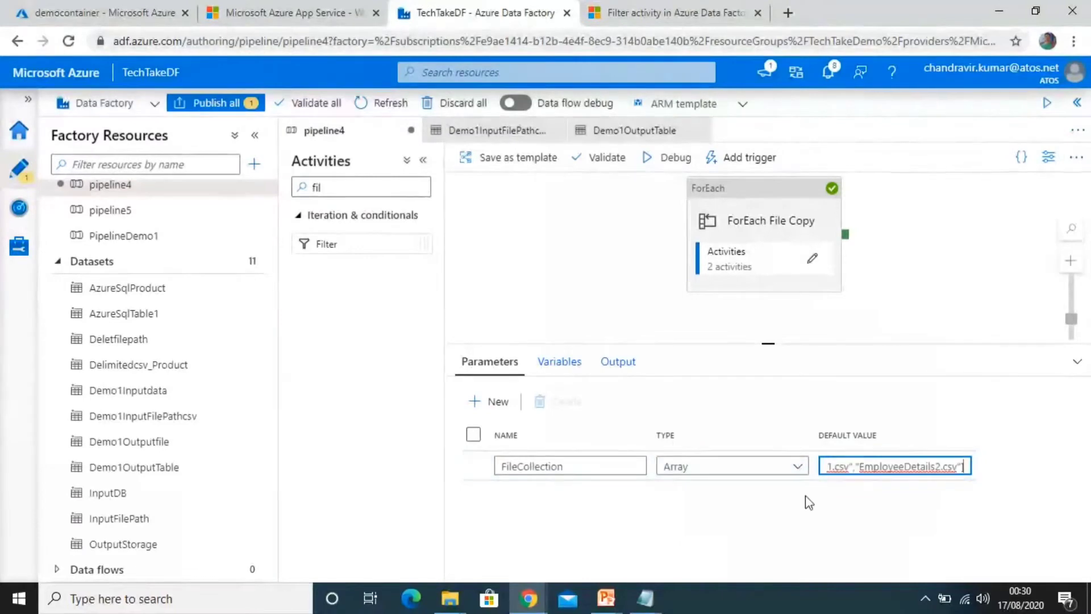
{"action": "left_click", "coordinate": [679, 418]}
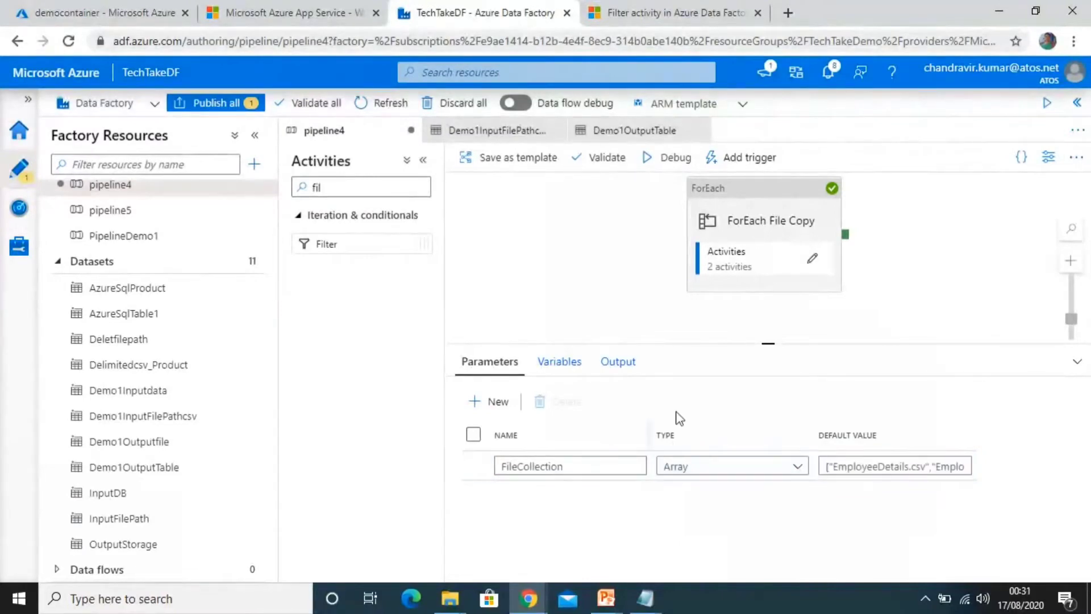
Review the ForEach File Copy activity's Items expression and the FileCollection parameter available in its dynamic content.
{"action": "left_click", "coordinate": [719, 220]}
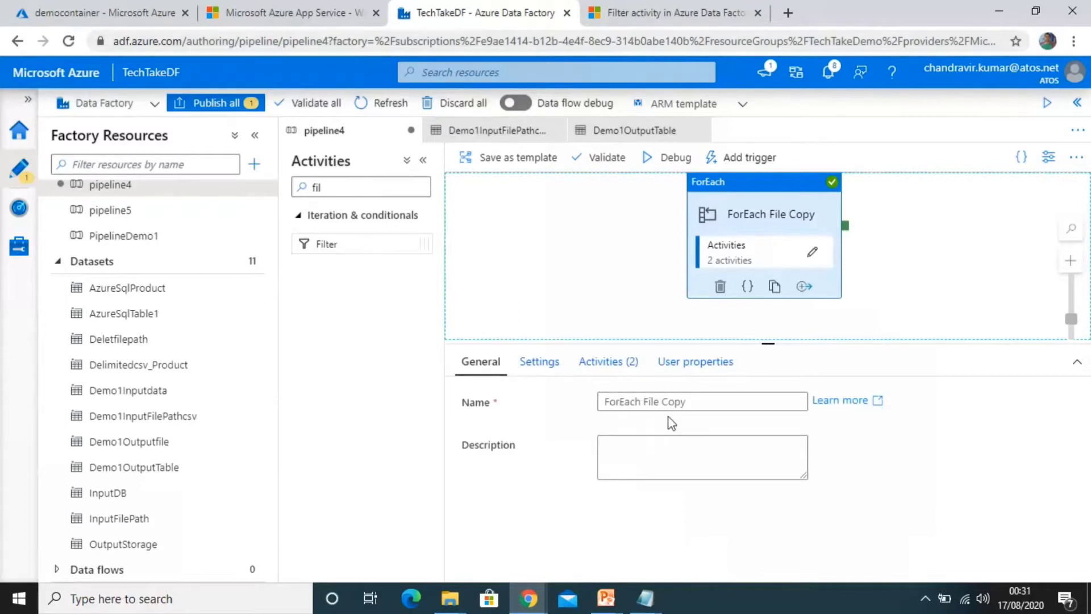
{"action": "left_click", "coordinate": [539, 364]}
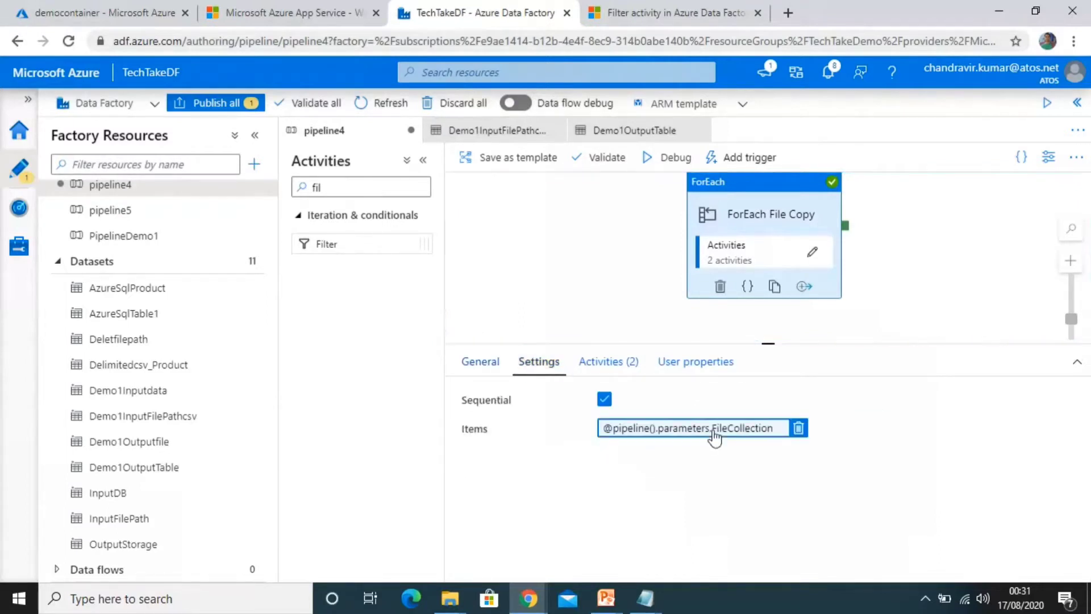
{"action": "left_click", "coordinate": [774, 431]}
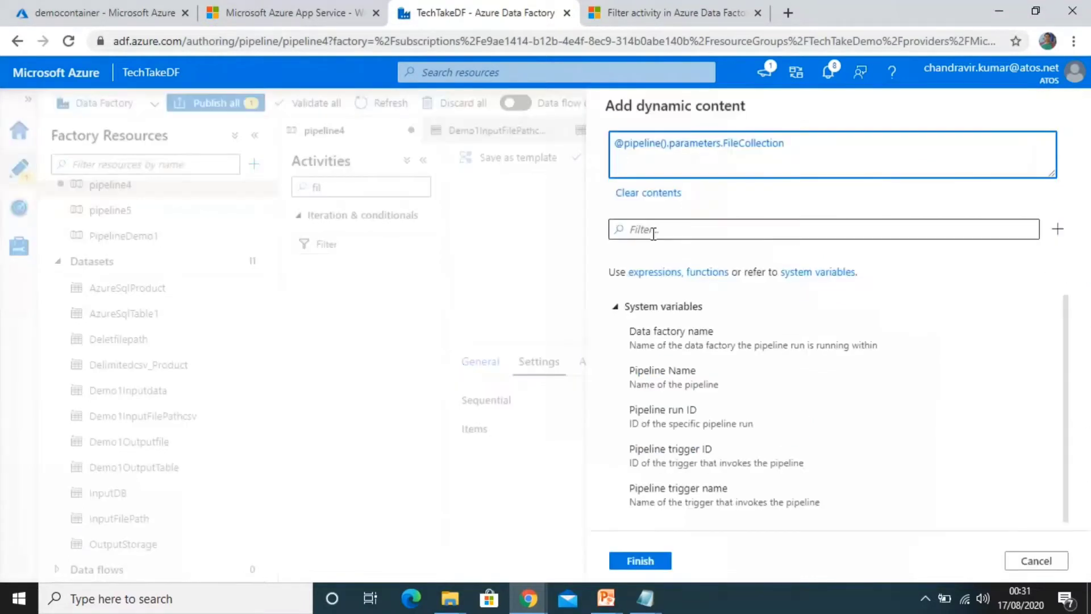
{"action": "left_click", "coordinate": [616, 307]}
{"action": "left_click", "coordinate": [615, 328]}
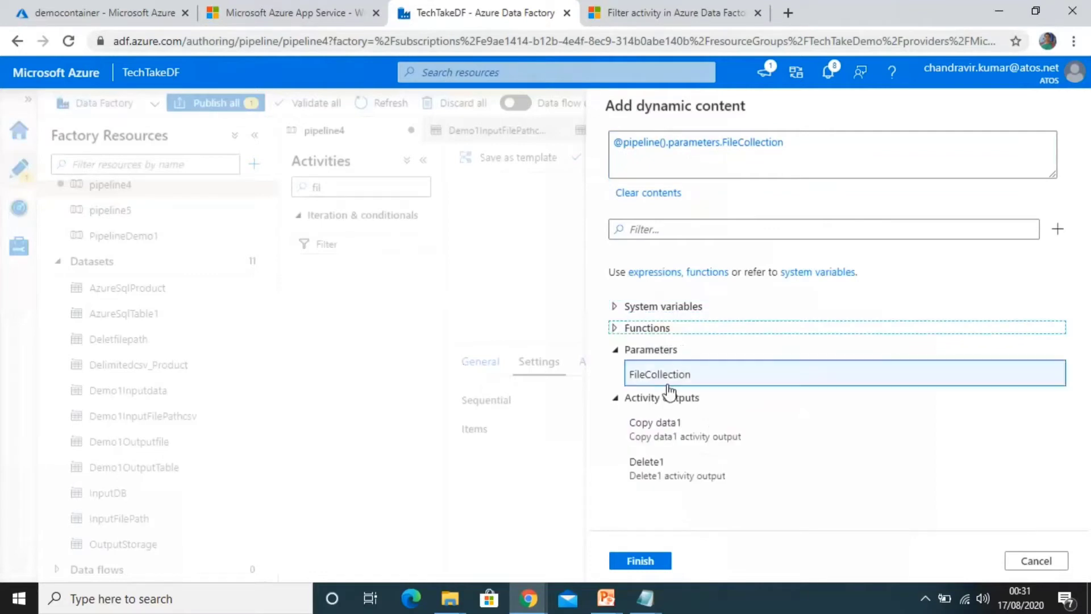
{"action": "left_click", "coordinate": [659, 561]}
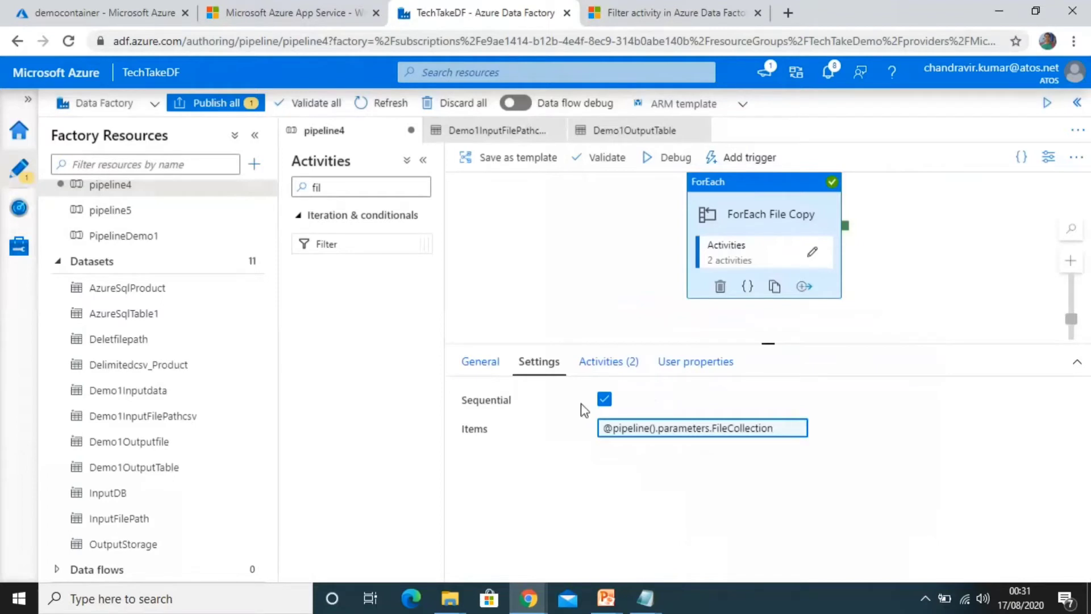
Try turning off sequential execution for the ForEach activity and raising its batch count, and turn sequential execution back on.
{"action": "left_click", "coordinate": [604, 399]}
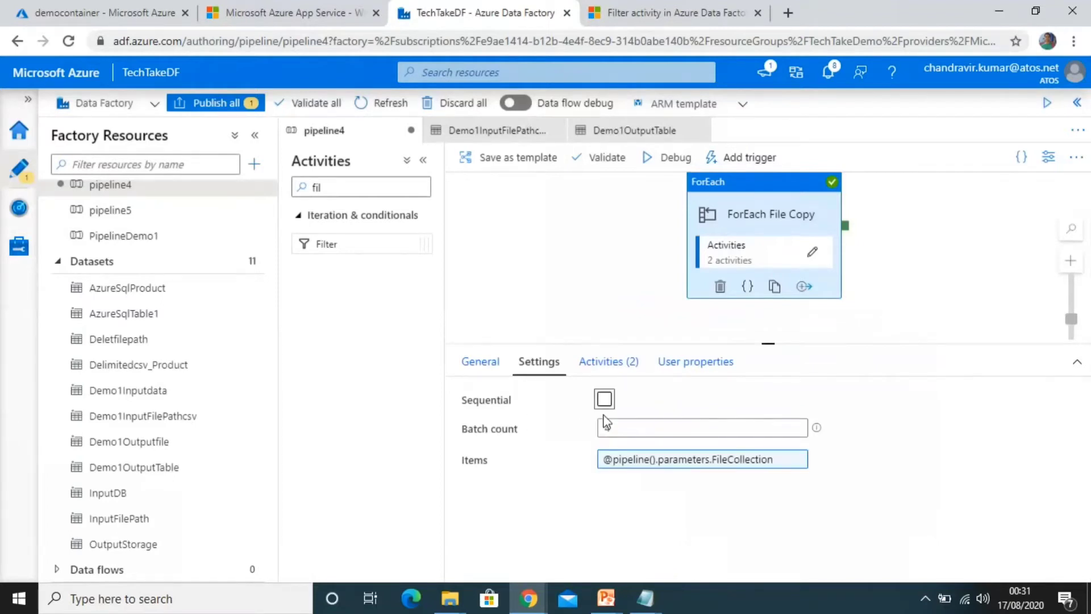
{"action": "left_click", "coordinate": [629, 428]}
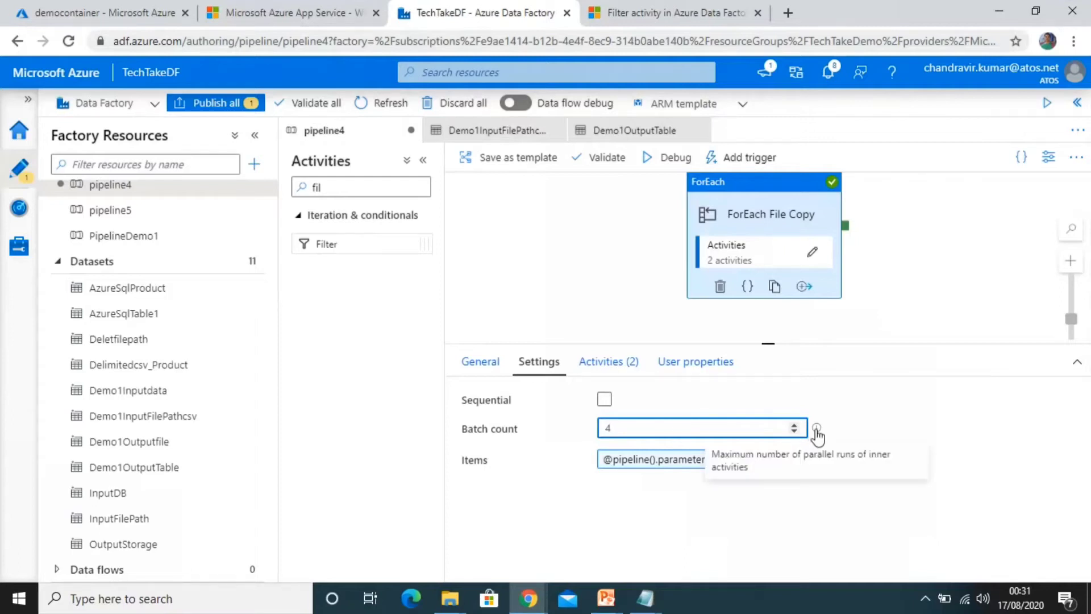
{"action": "left_click", "coordinate": [794, 424]}
{"action": "left_click", "coordinate": [797, 424]}
{"action": "left_click", "coordinate": [796, 423]}
{"action": "left_click", "coordinate": [604, 399]}
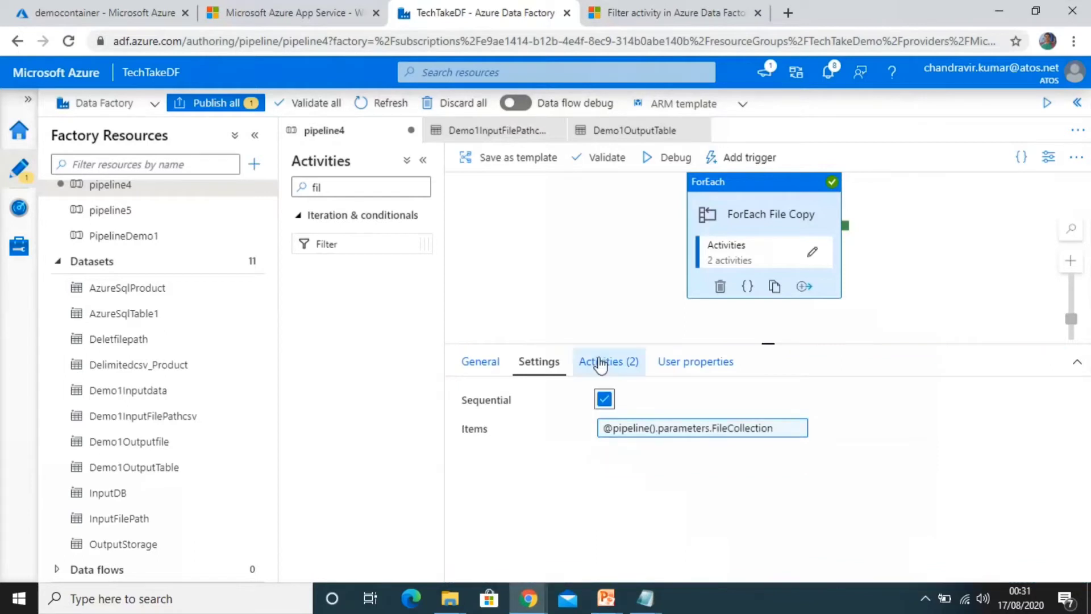
Open the activities inside ForEach File Copy and inspect Delete1's source settings and the Demo1InputFilePathcsv dataset's connection.
{"action": "left_click", "coordinate": [600, 363]}
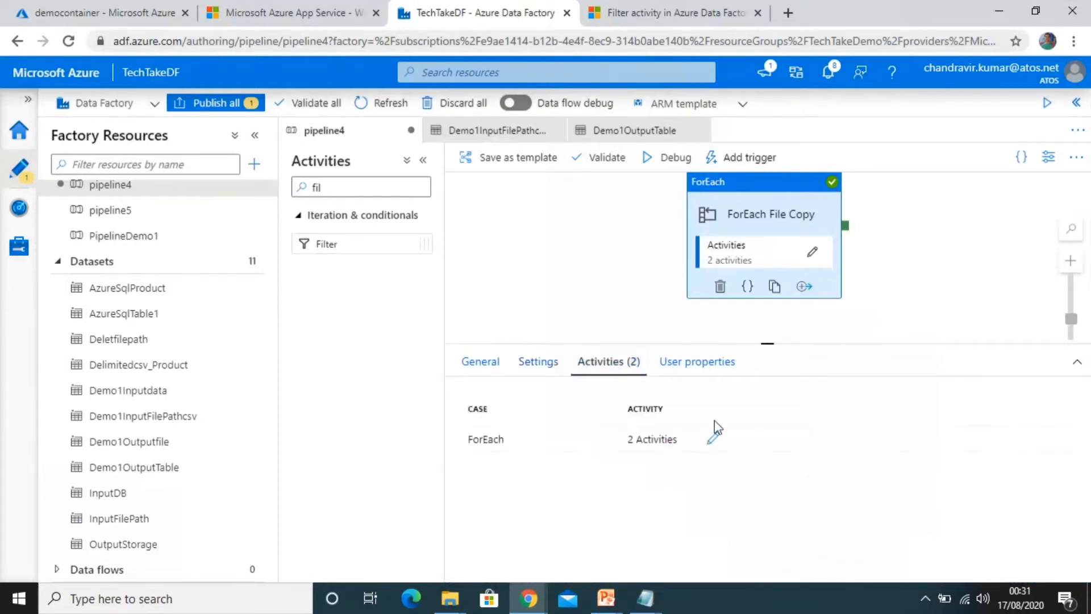
{"action": "left_click", "coordinate": [714, 439]}
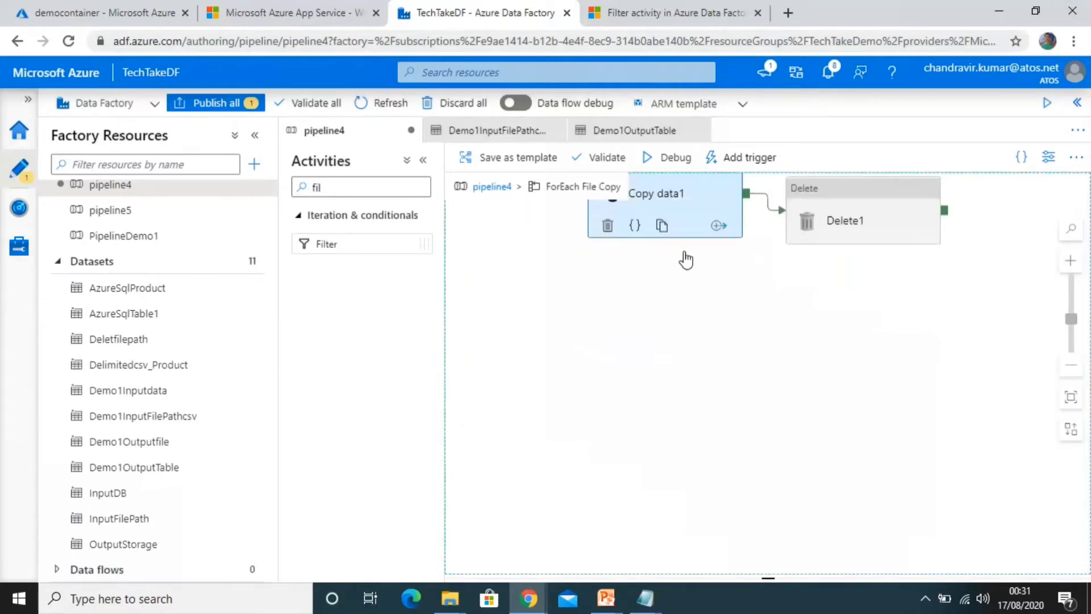
{"action": "left_click", "coordinate": [686, 257]}
{"action": "left_click", "coordinate": [864, 220]}
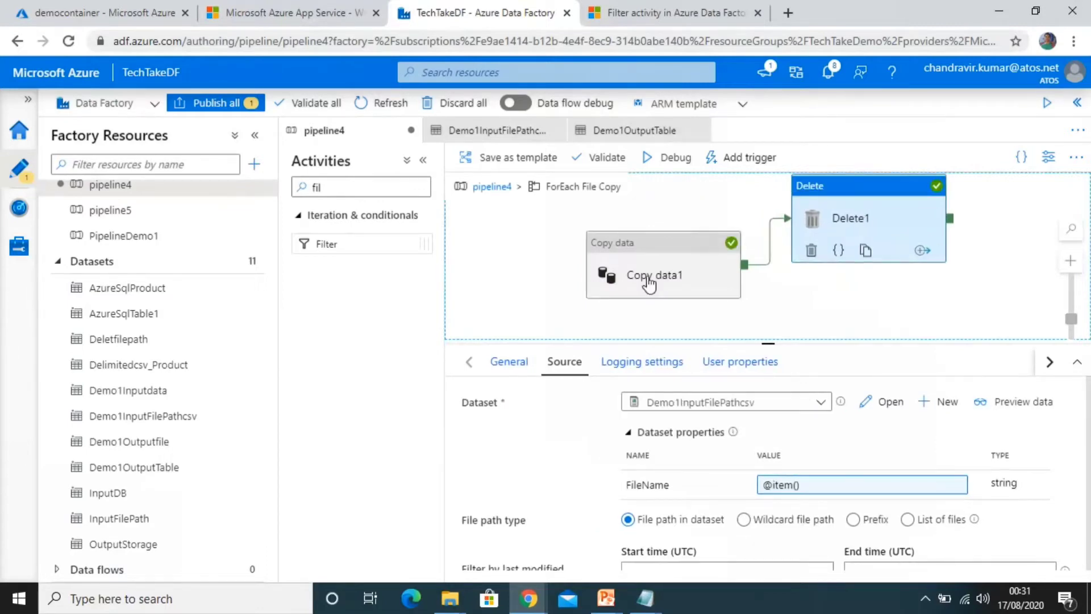
{"action": "left_click", "coordinate": [565, 371]}
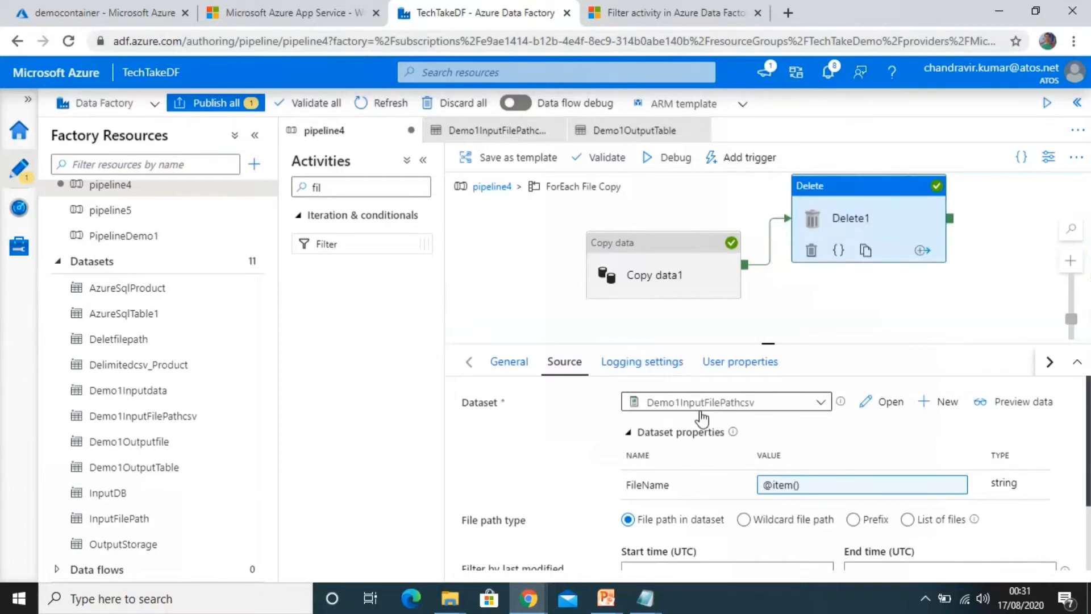
{"action": "left_click", "coordinate": [497, 130]}
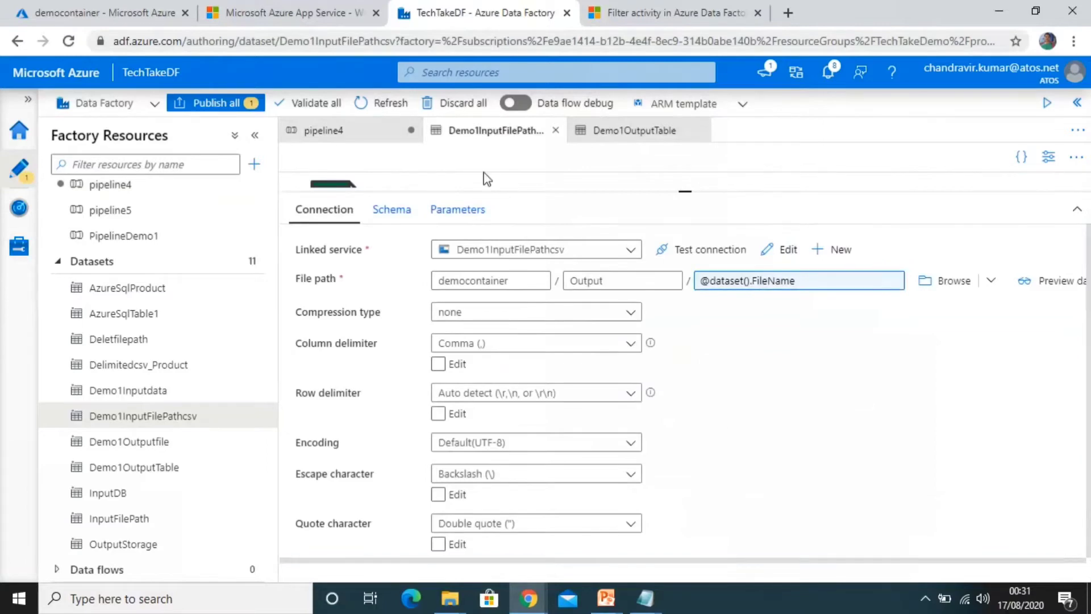
{"action": "left_click", "coordinate": [349, 140]}
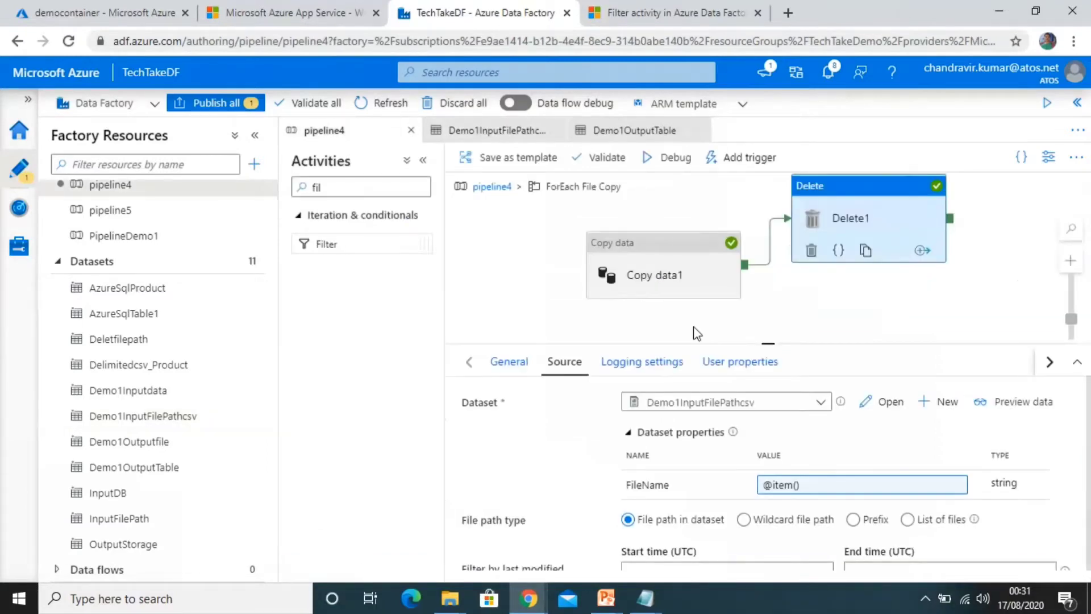
{"action": "left_click", "coordinate": [810, 486]}
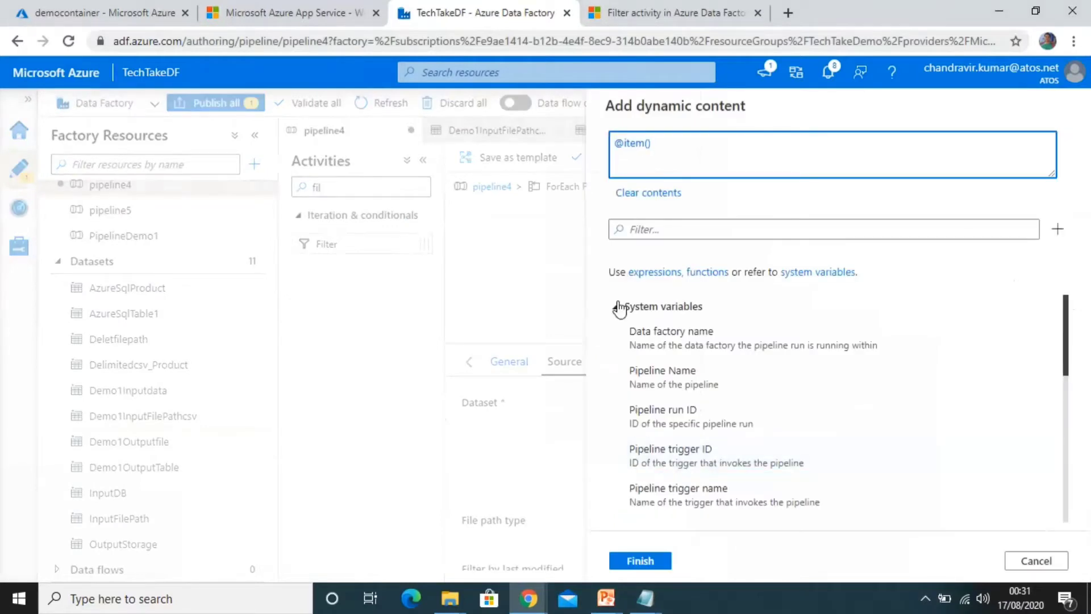
{"action": "left_click", "coordinate": [618, 307]}
{"action": "left_click", "coordinate": [621, 328]}
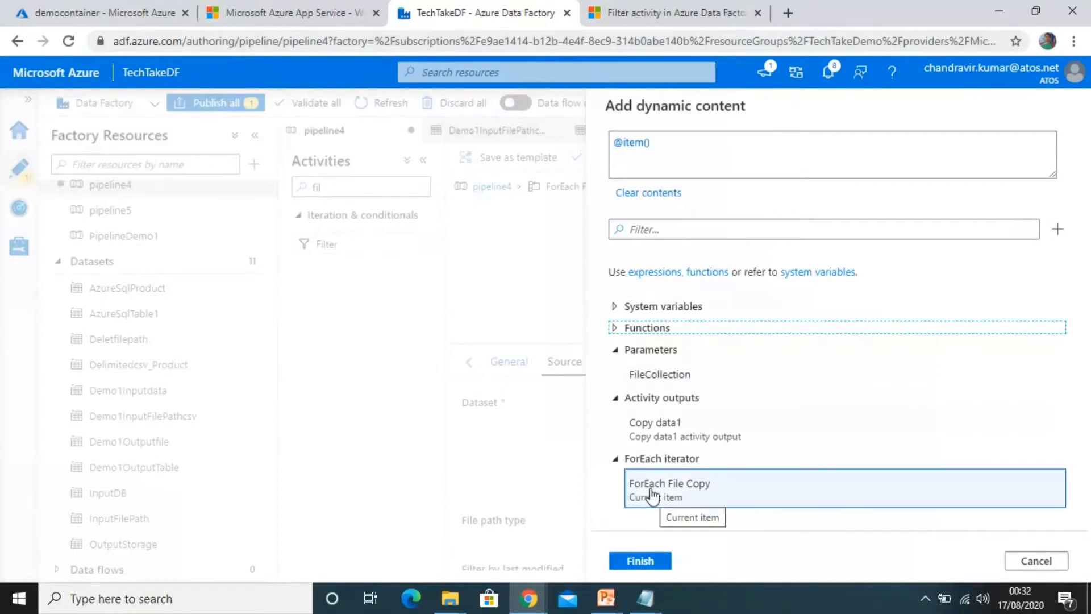
{"action": "left_click", "coordinate": [651, 192]}
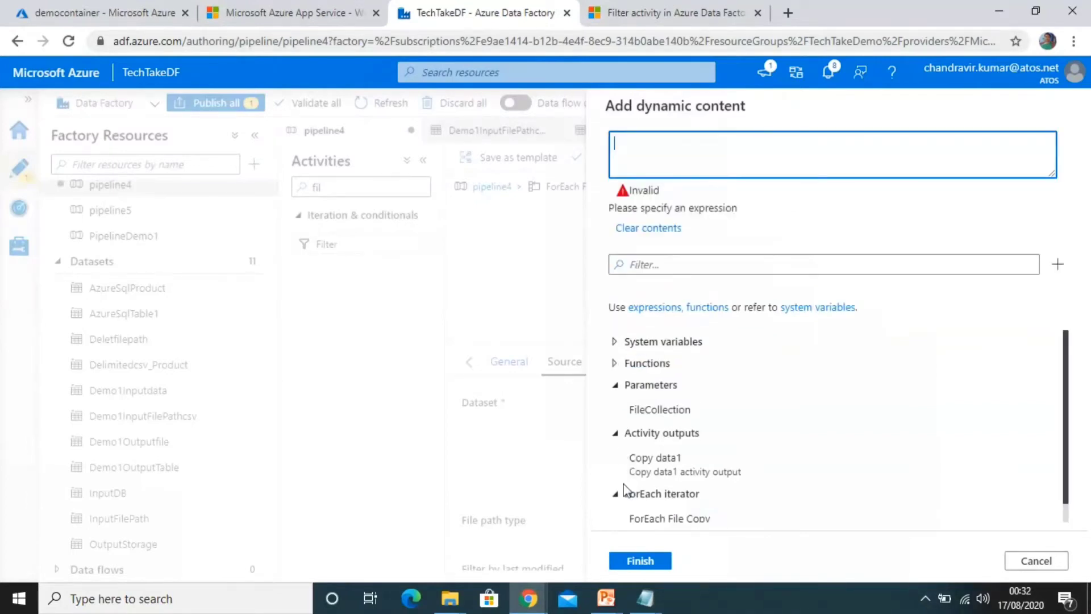
{"action": "left_click", "coordinate": [639, 518]}
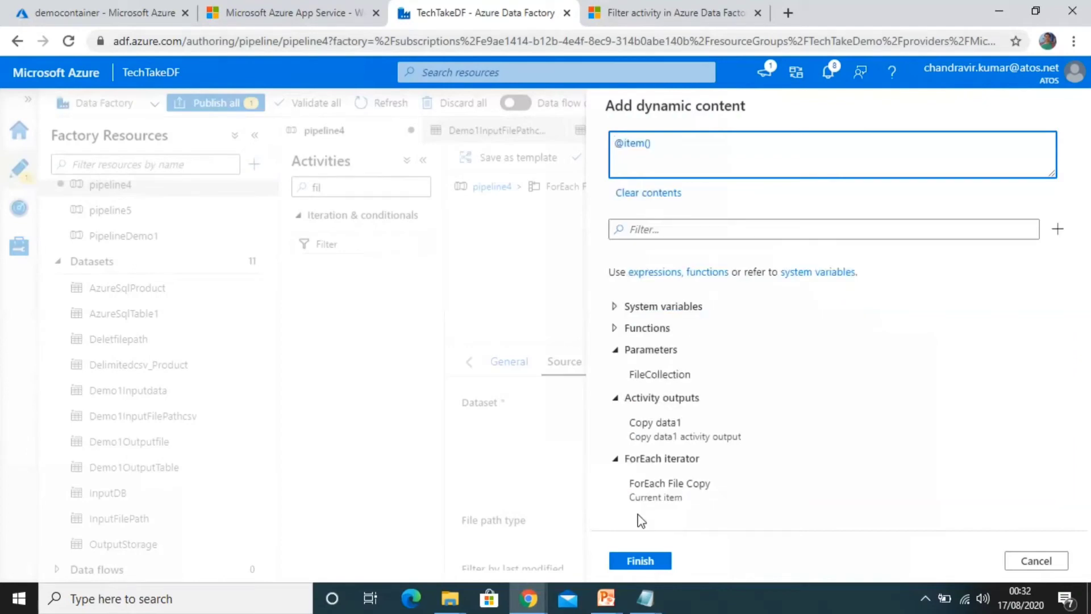
{"action": "left_click", "coordinate": [628, 562]}
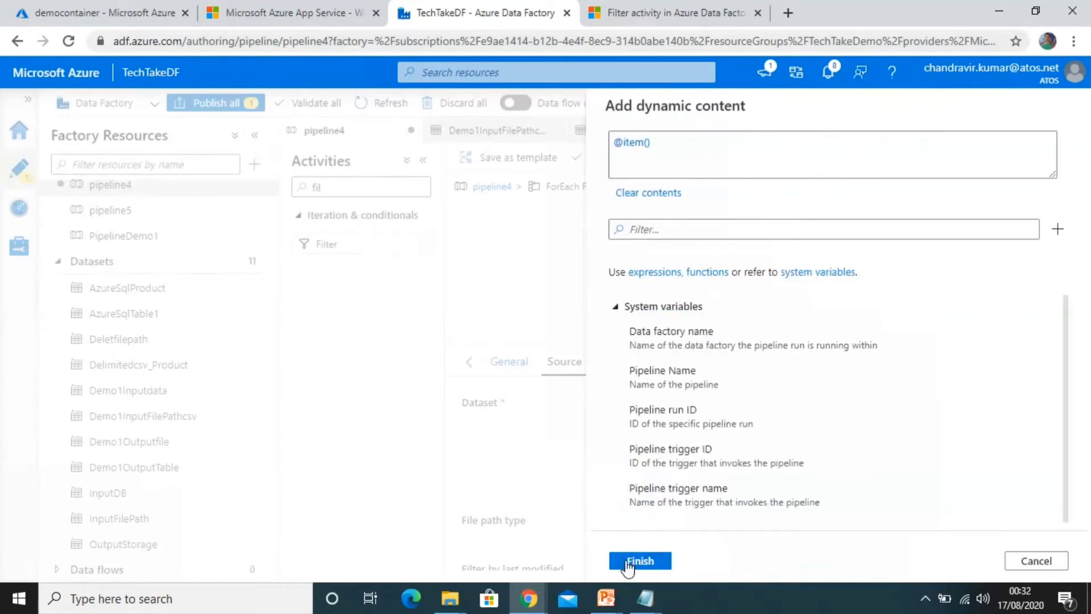
{"action": "left_click", "coordinate": [636, 561]}
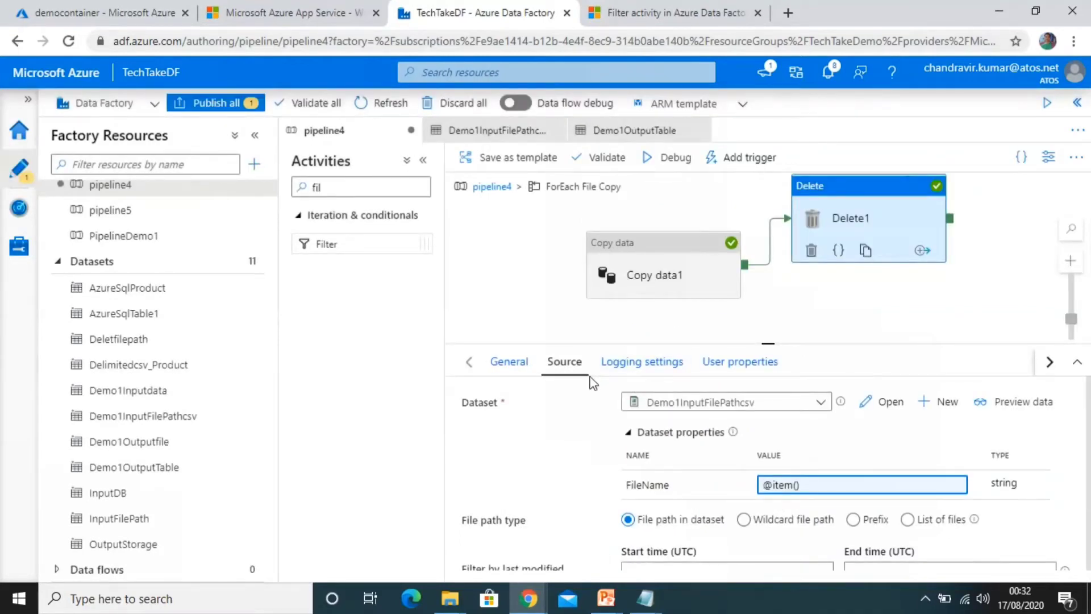
Examine Copy data1's source and sink settings and the connection of its Demo1OutputTable sink dataset.
{"action": "left_click", "coordinate": [605, 275]}
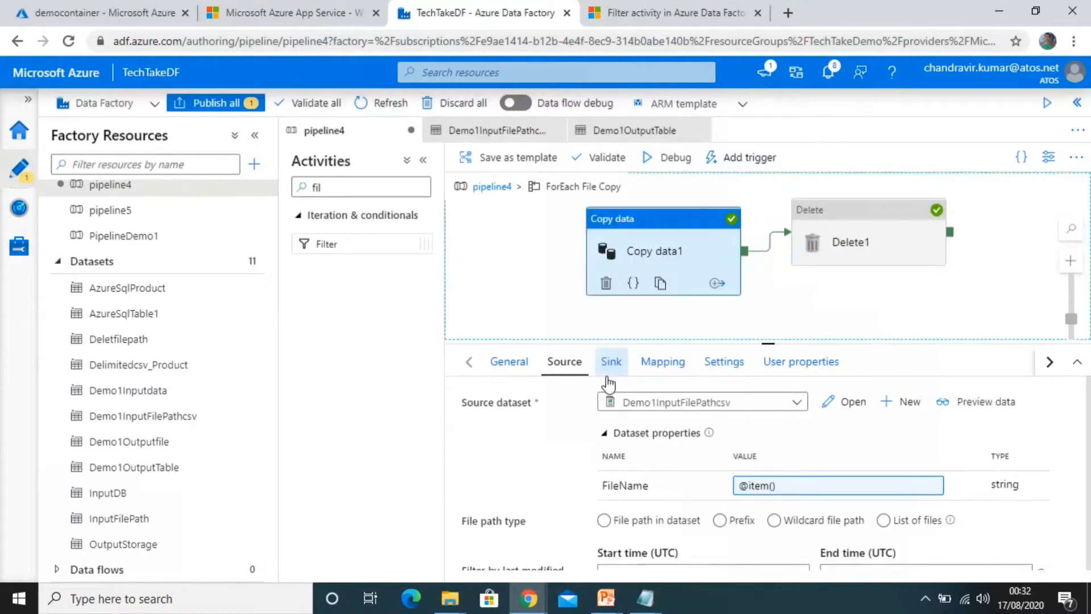
{"action": "left_click", "coordinate": [615, 361]}
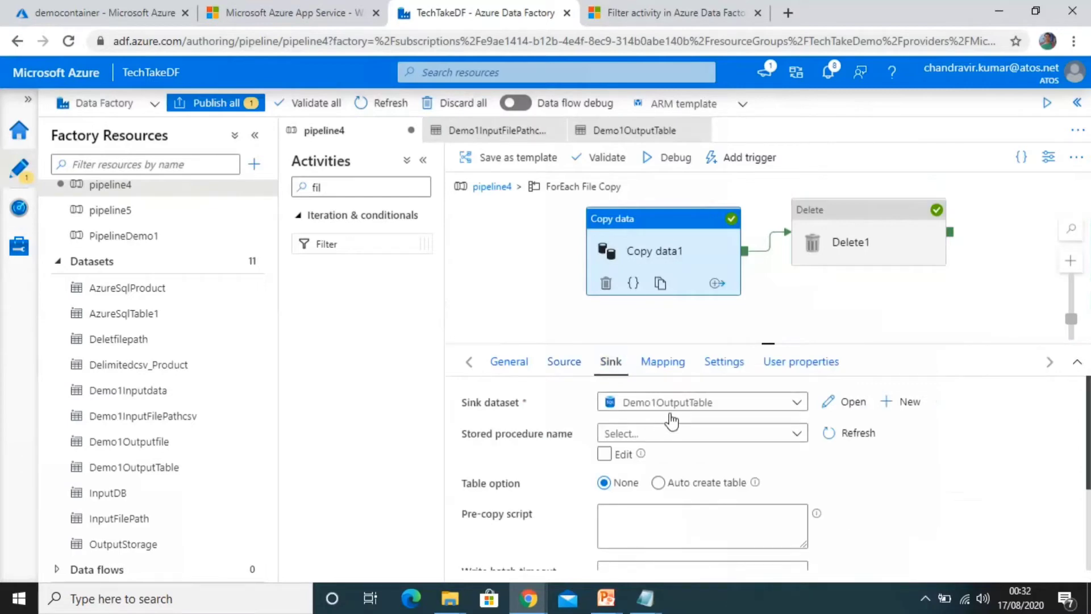
{"action": "left_click", "coordinate": [606, 138]}
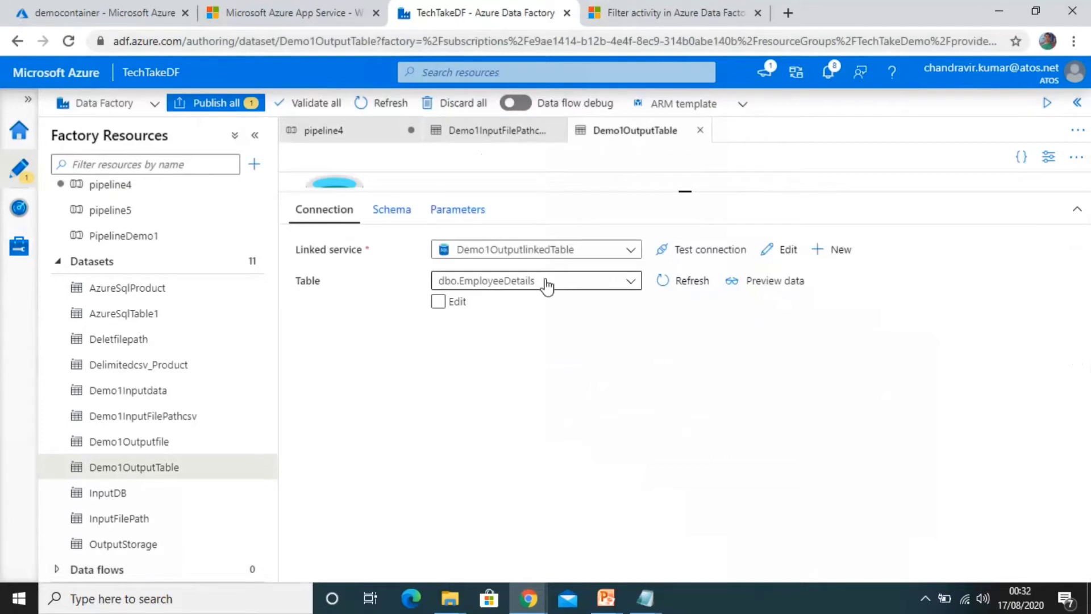
{"action": "left_click", "coordinate": [357, 130]}
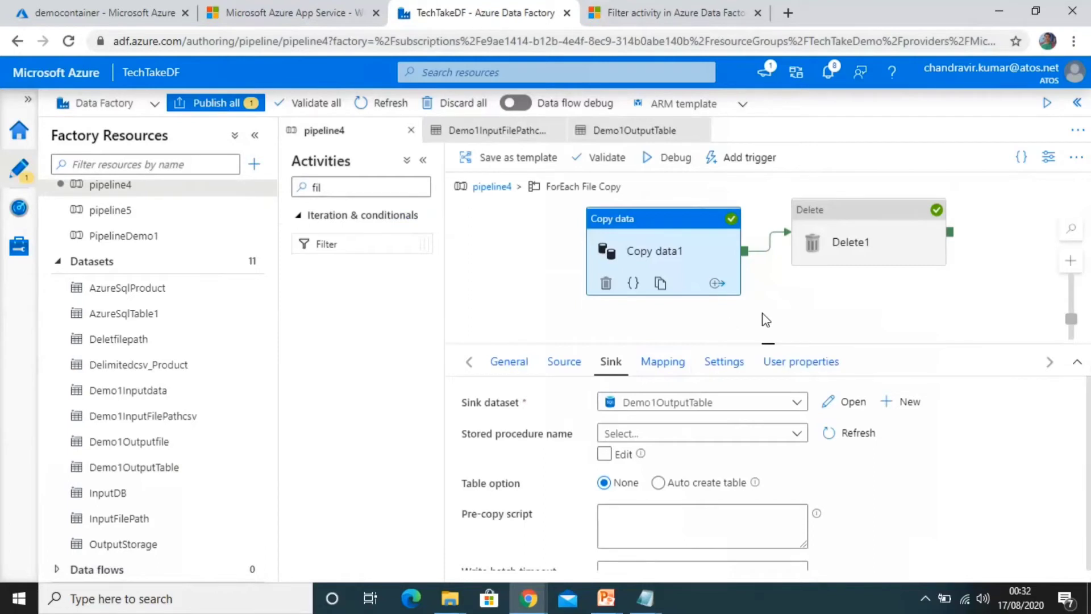
Review Delete1's source and logging settings, and deselect the activity.
{"action": "left_click", "coordinate": [813, 243]}
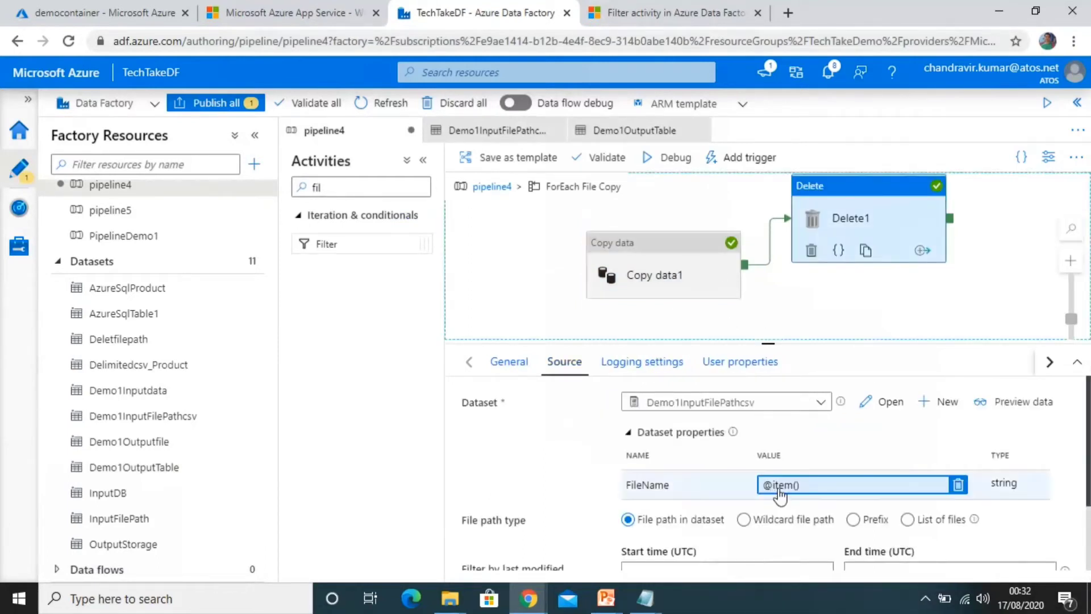
{"action": "left_click", "coordinate": [626, 370]}
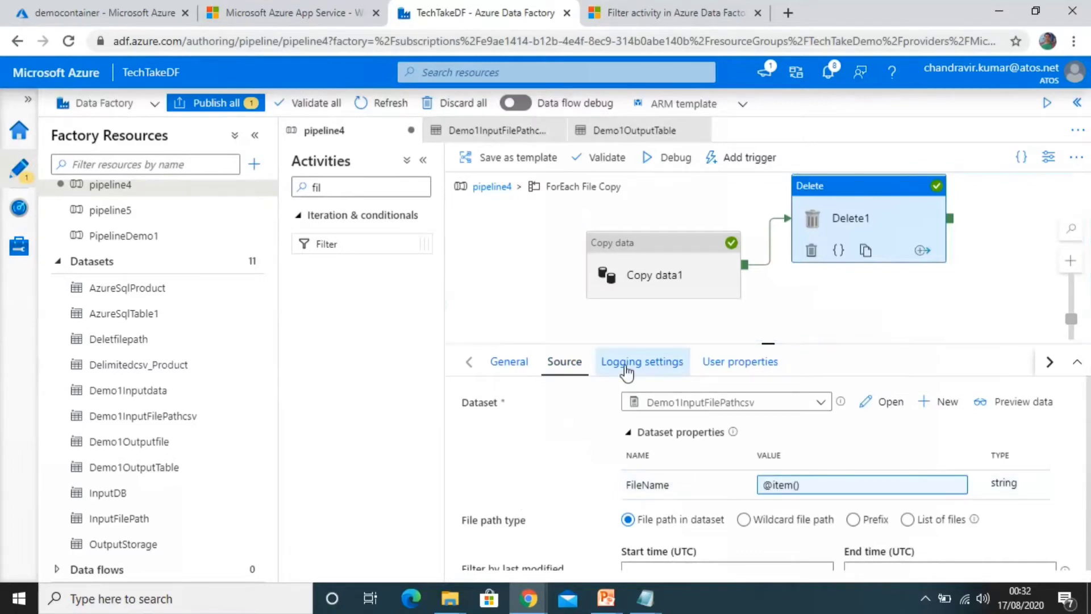
{"action": "left_click", "coordinate": [626, 370]}
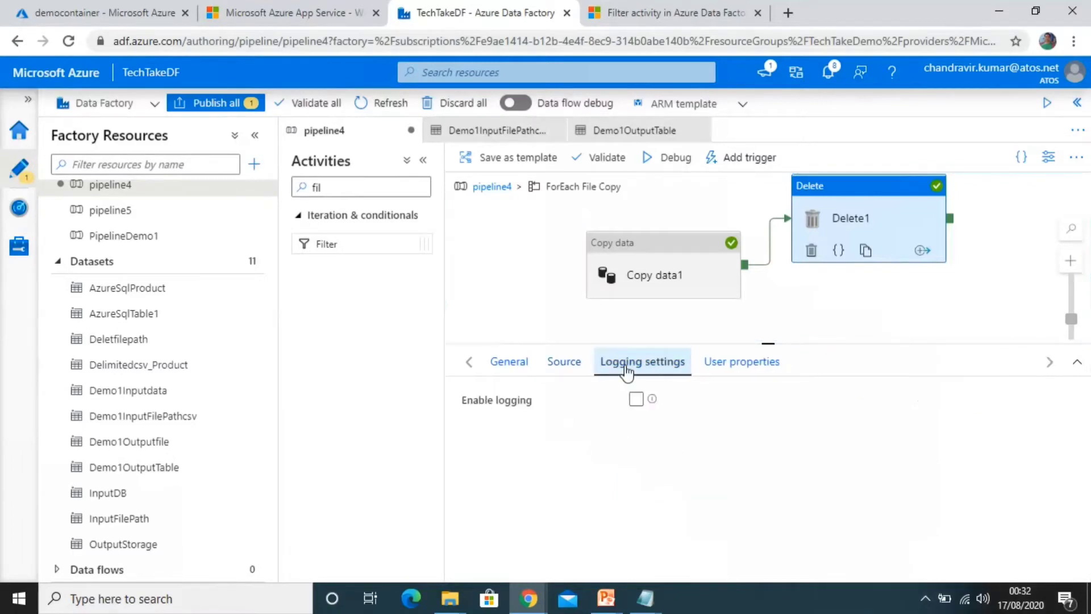
{"action": "left_click", "coordinate": [556, 370]}
{"action": "left_click", "coordinate": [543, 275]}
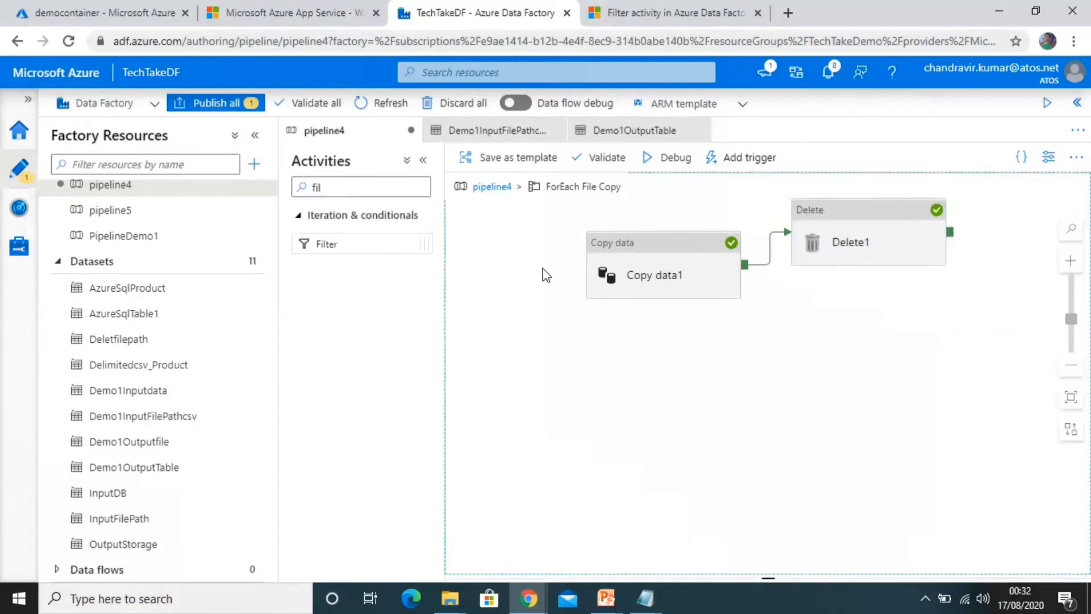
Switch to the Azure portal and refresh the file list of democontainer's Output folder.
{"action": "left_click", "coordinate": [147, 22]}
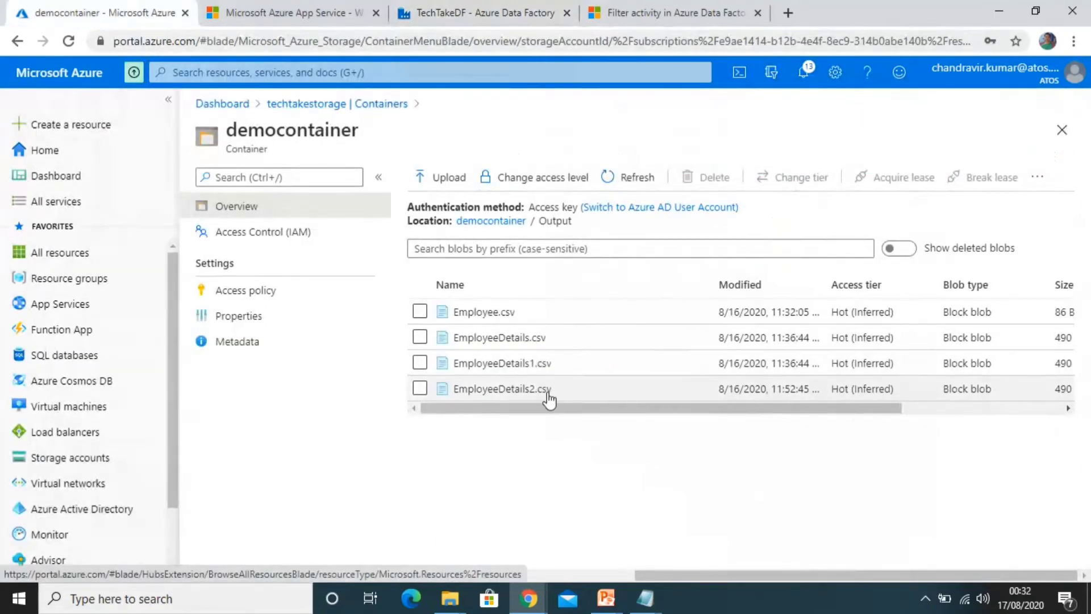
{"action": "left_click", "coordinate": [625, 178]}
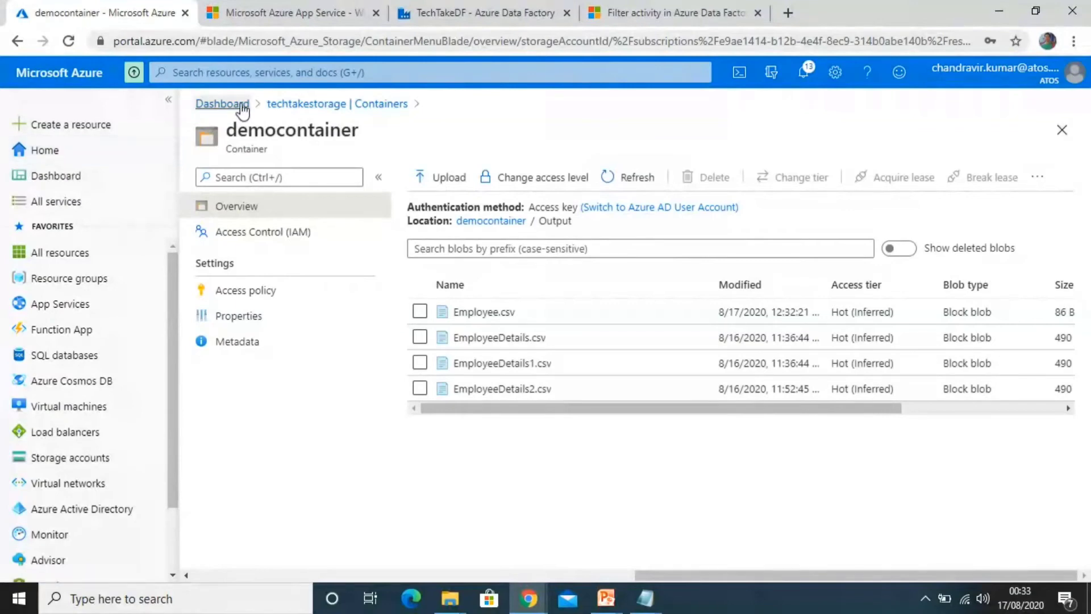
Open the query editor of the TechTakedb SQL database from the dashboard and try to log in with the SQL server password.
{"action": "left_click", "coordinate": [221, 104]}
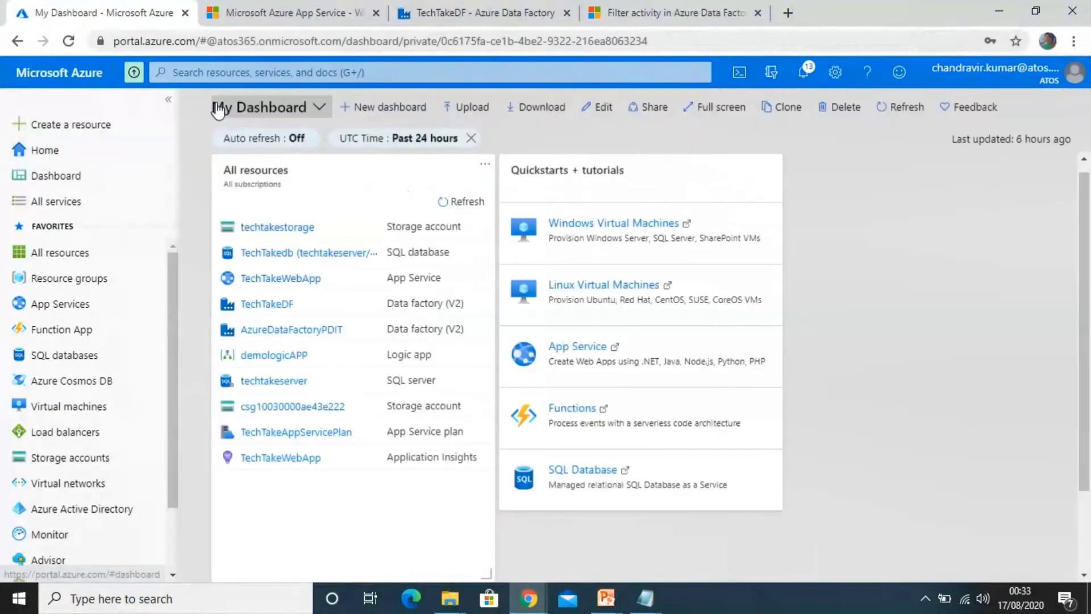
{"action": "left_click", "coordinate": [291, 253]}
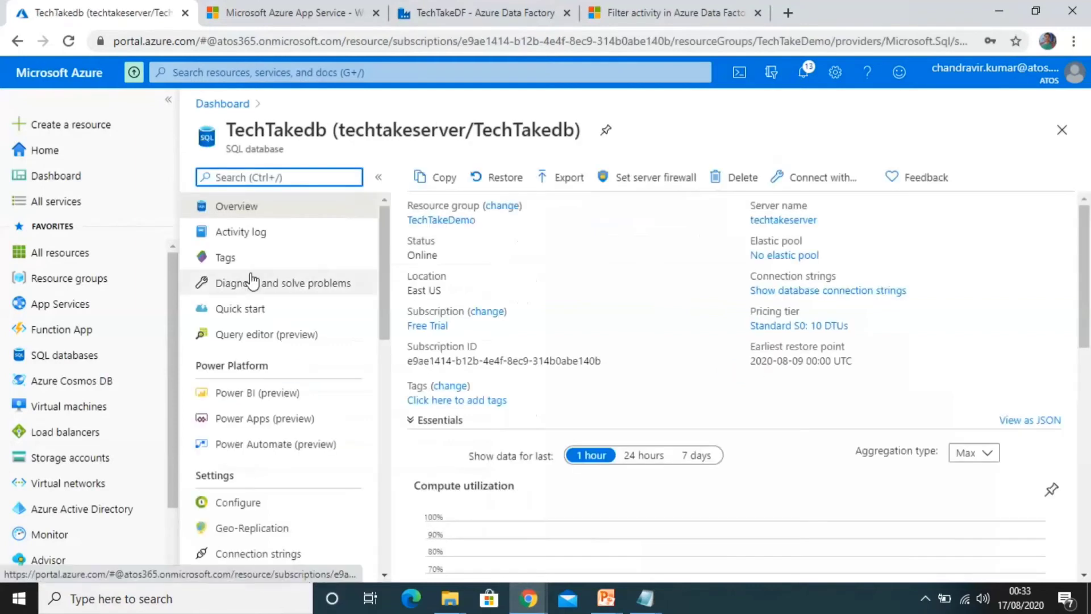
{"action": "left_click", "coordinate": [257, 342]}
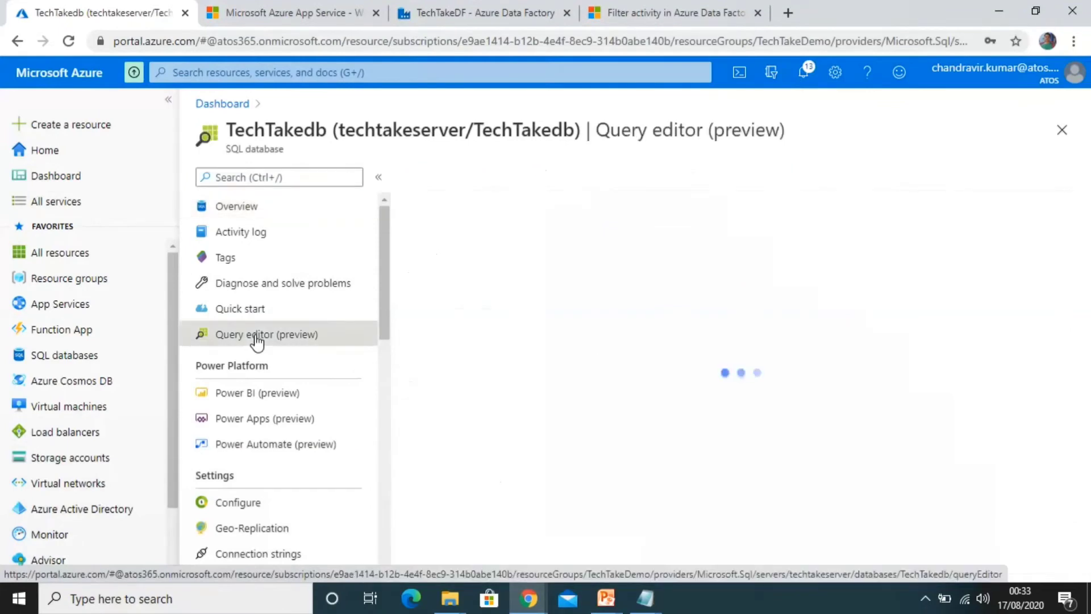
{"action": "left_click", "coordinate": [537, 492]}
{"action": "type", "text": "*"}
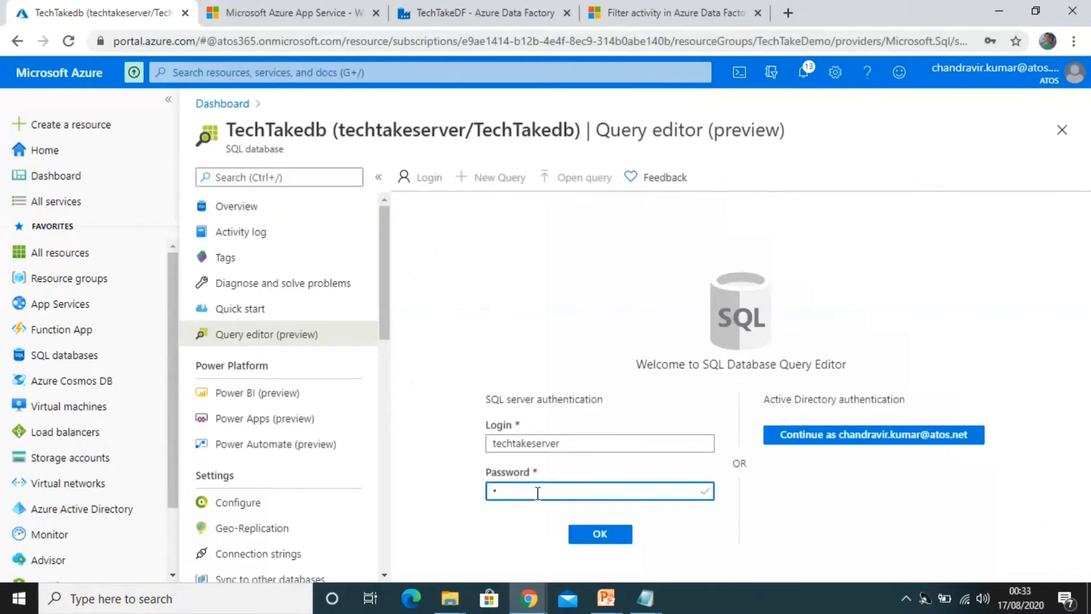
{"action": "type", "text": "*******"}
{"action": "key", "text": "Return"}
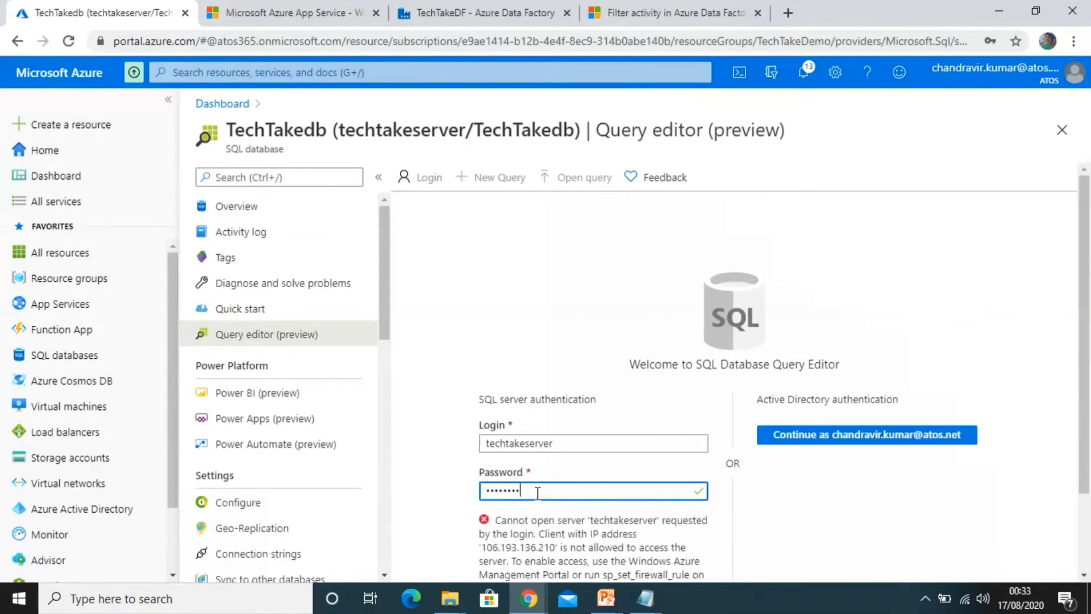
Add the client IP to techtakeserver's firewall rules, save them, and log in to the TechTakedb query editor.
{"action": "scroll", "coordinate": [625, 523], "scroll_direction": "down", "scroll_amount": 2}
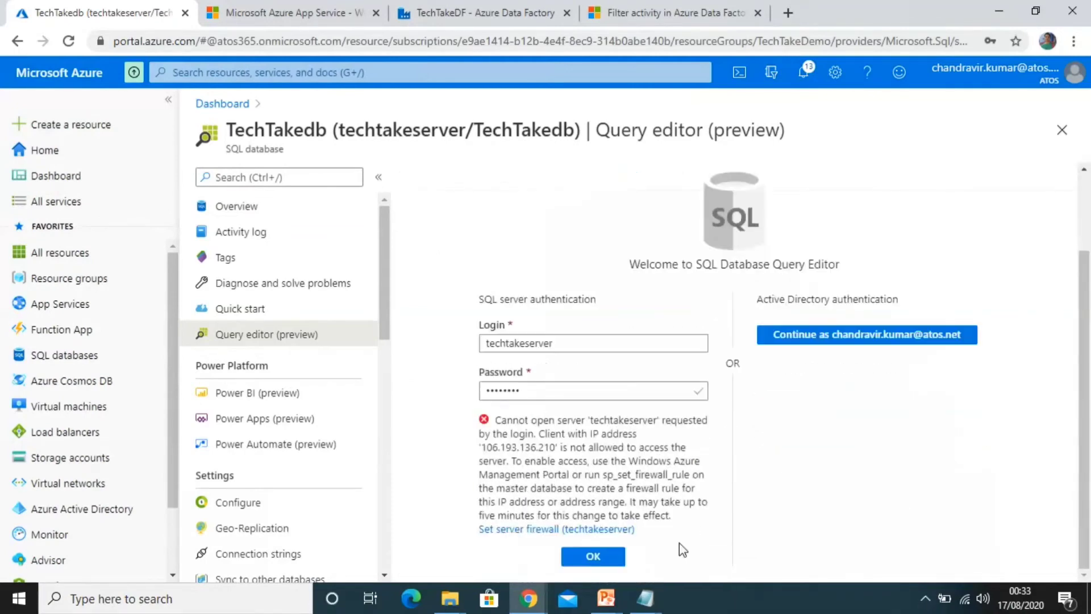
{"action": "left_click", "coordinate": [567, 532]}
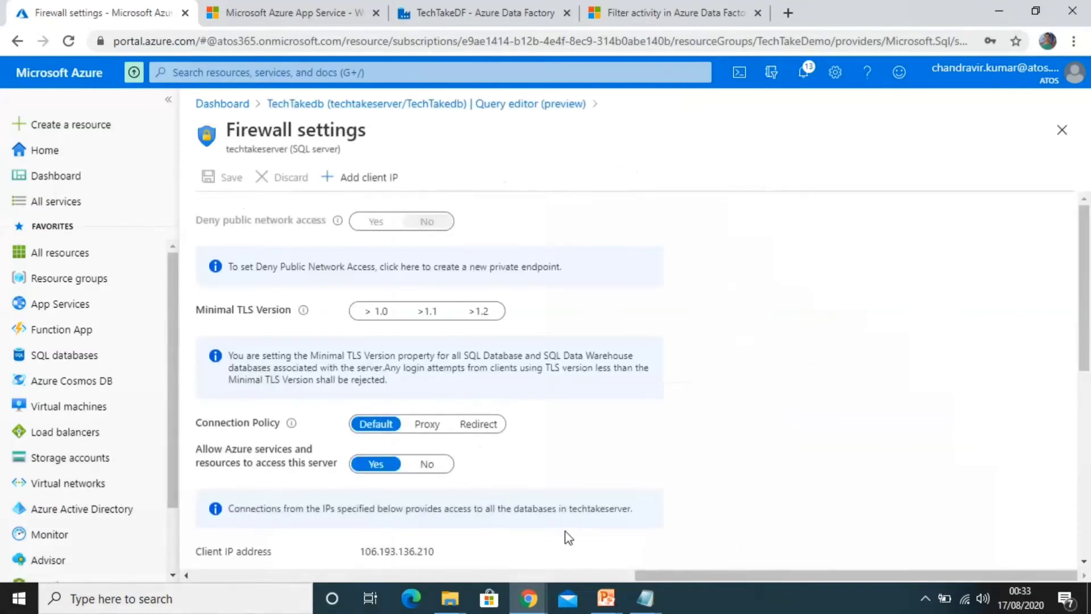
{"action": "left_click", "coordinate": [334, 176]}
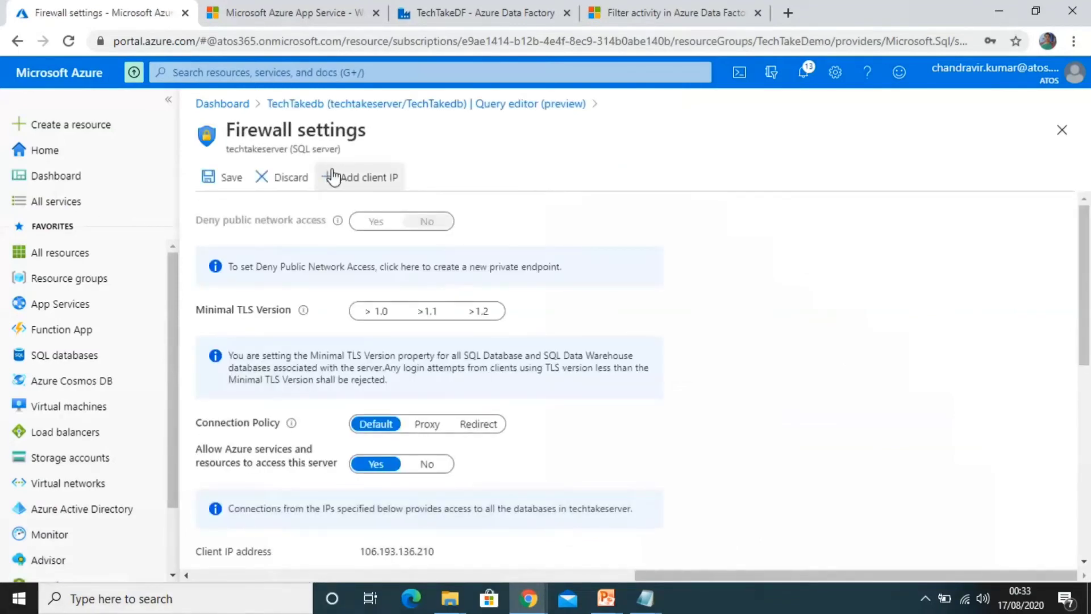
{"action": "left_click", "coordinate": [214, 177]}
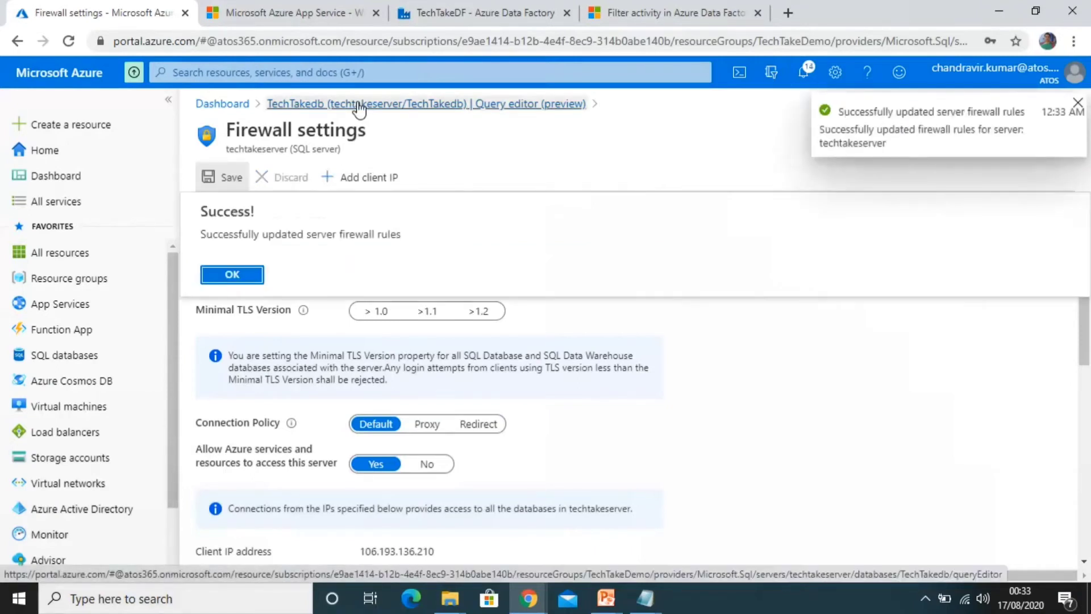
{"action": "left_click", "coordinate": [359, 106]}
{"action": "left_click", "coordinate": [602, 546]}
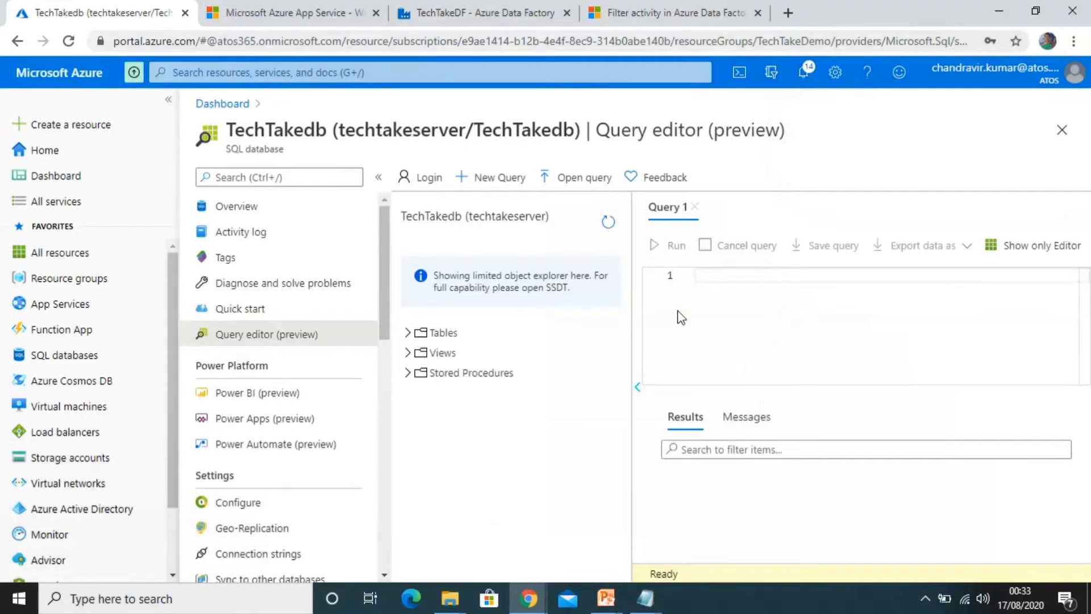
Write and run the query select count(*) from [dbo].[EmployeeDetails] to count the table's rows.
{"action": "left_click", "coordinate": [707, 275]}
{"action": "type", "text": "se"}
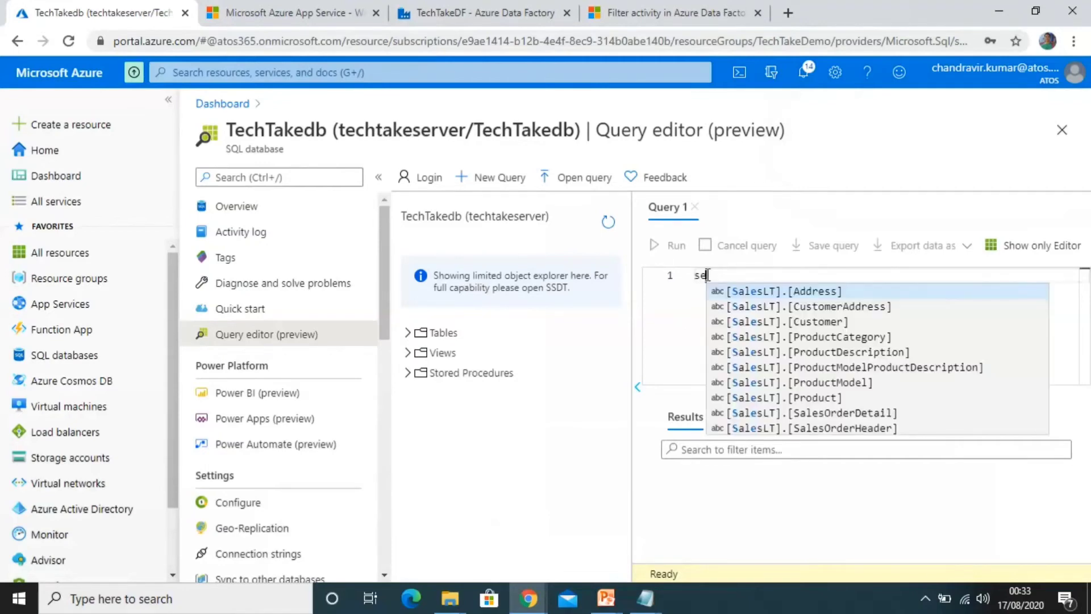
{"action": "type", "text": "lect co"}
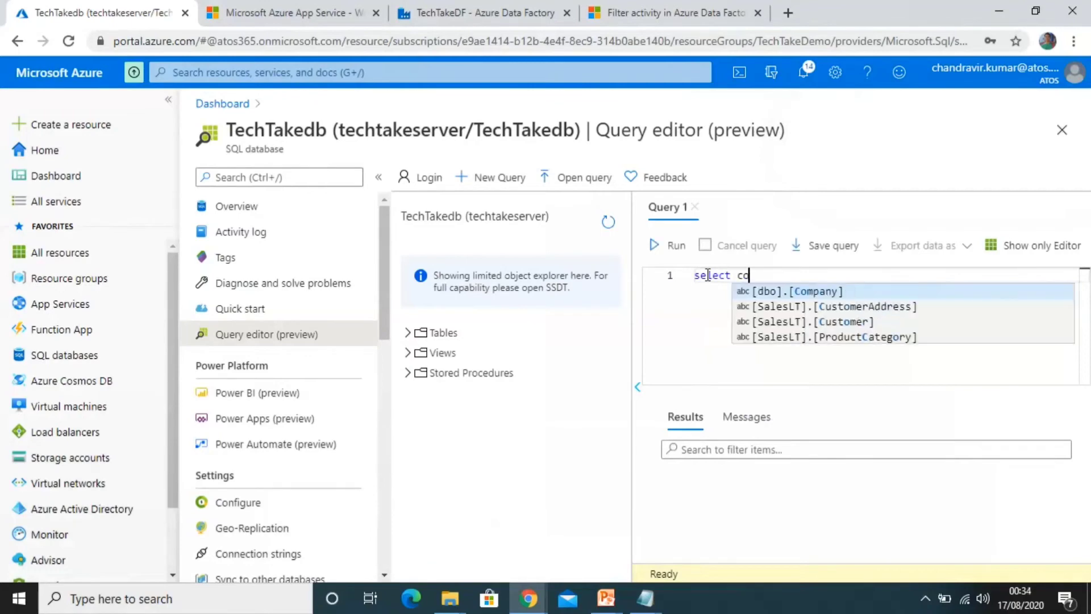
{"action": "type", "text": "unt"}
{"action": "type", "text": "(*)"}
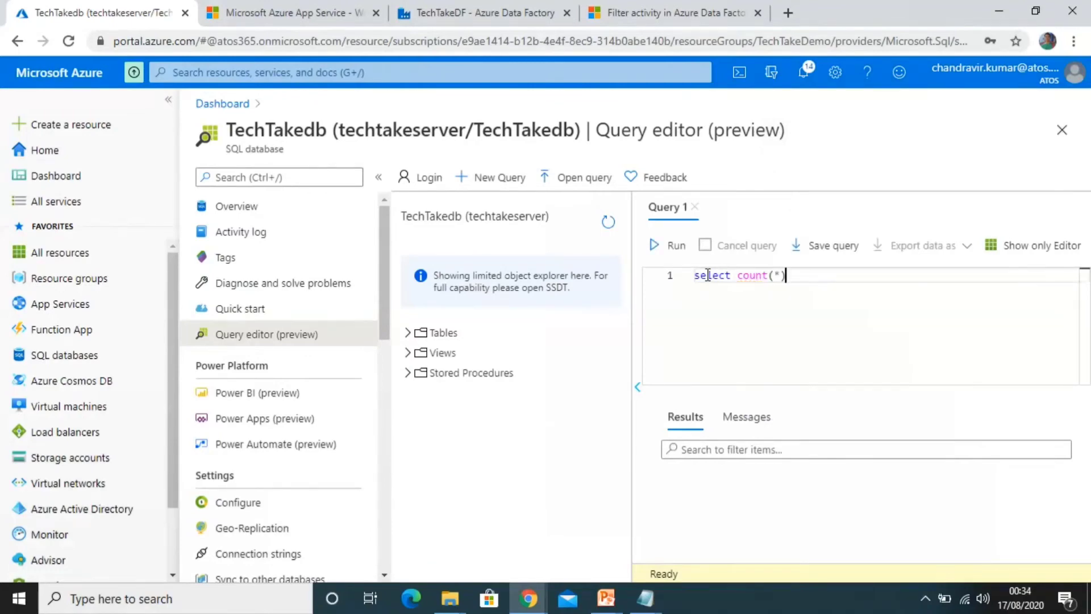
{"action": "type", "text": " from em"}
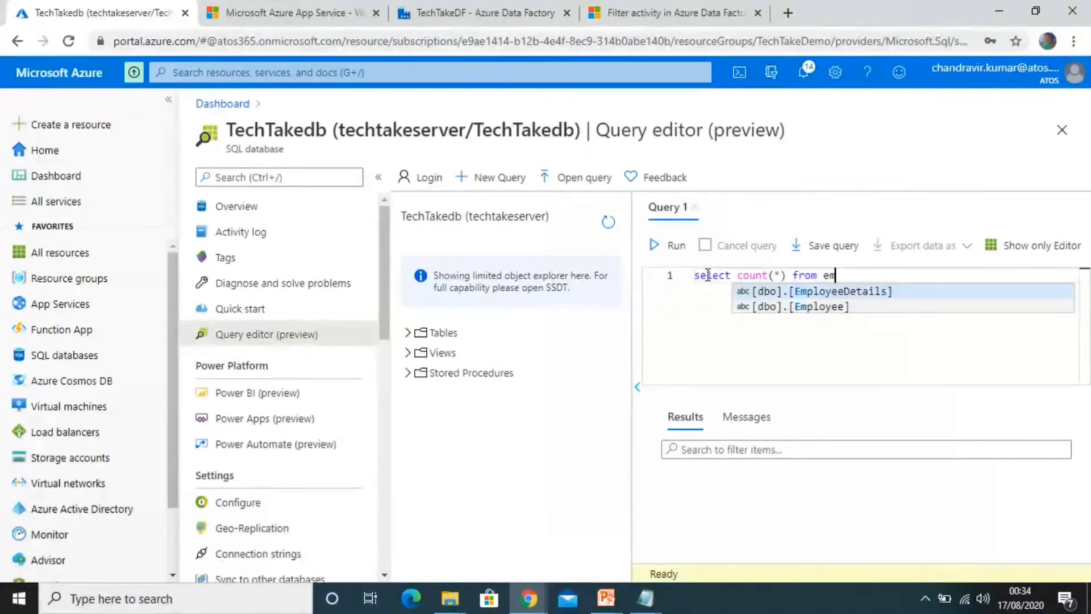
{"action": "type", "text": "pl"}
{"action": "key", "text": "Return"}
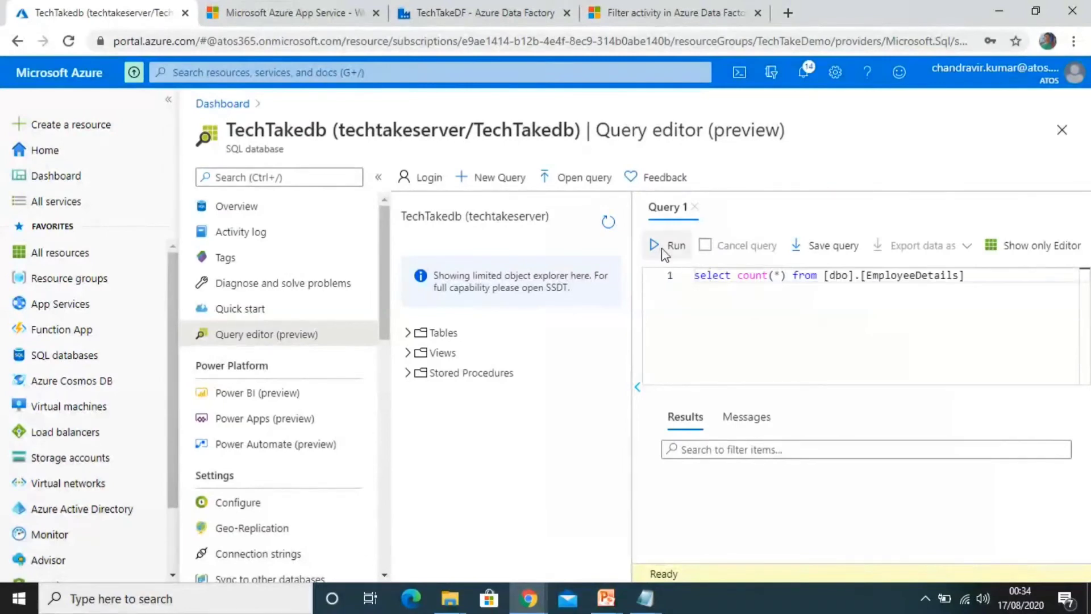
{"action": "left_click", "coordinate": [662, 252]}
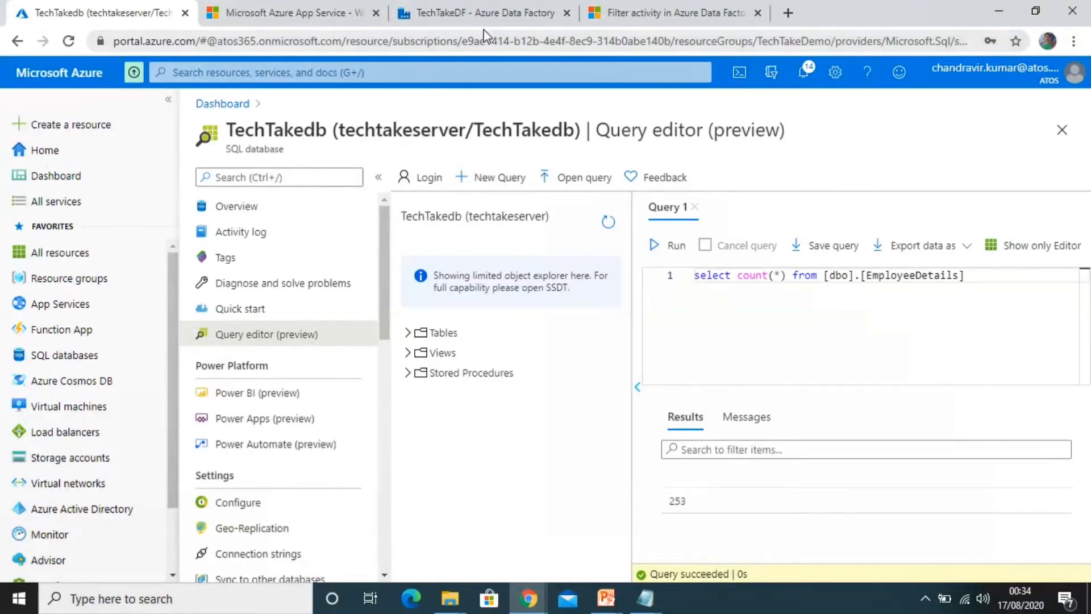
Return to pipeline4 in Azure Data Factory, start a debug run with the preset FileCollection value, and refresh the run output.
{"action": "left_click", "coordinate": [484, 13]}
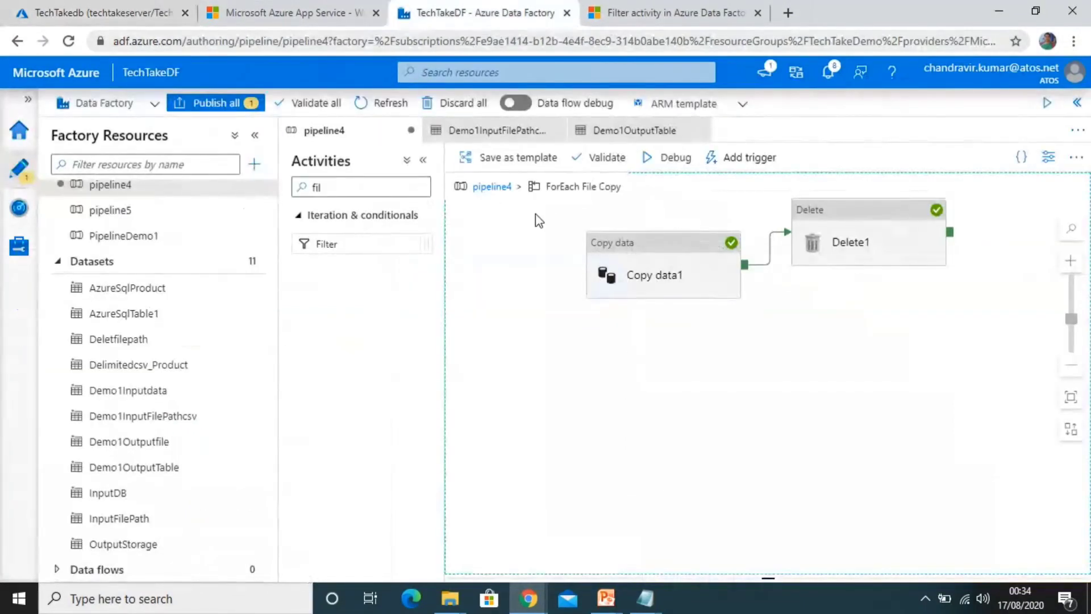
{"action": "left_click", "coordinate": [492, 186]}
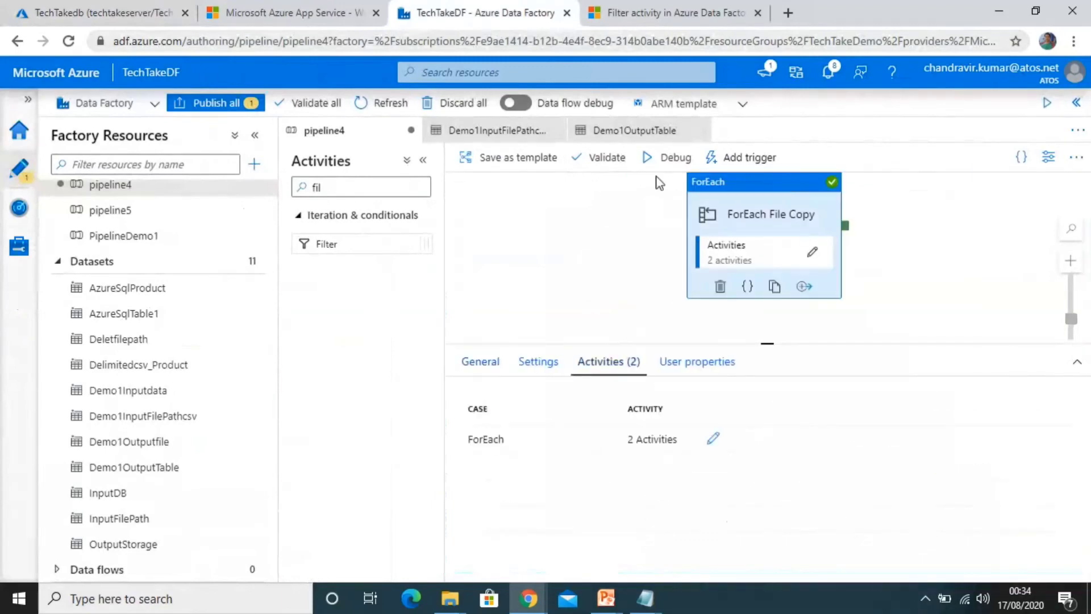
{"action": "left_click", "coordinate": [659, 160]}
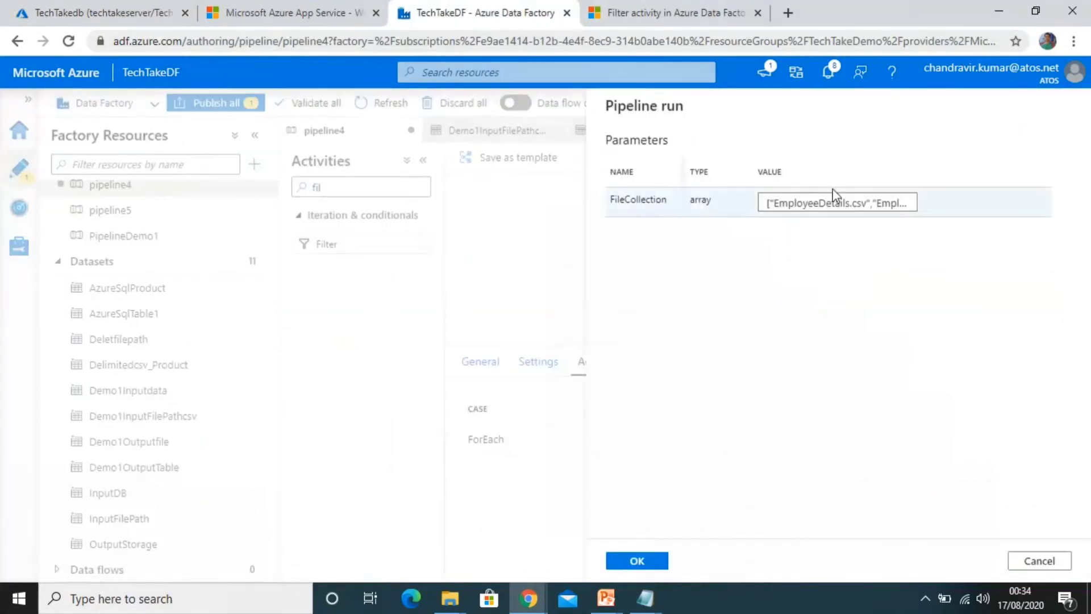
{"action": "left_click", "coordinate": [628, 556]}
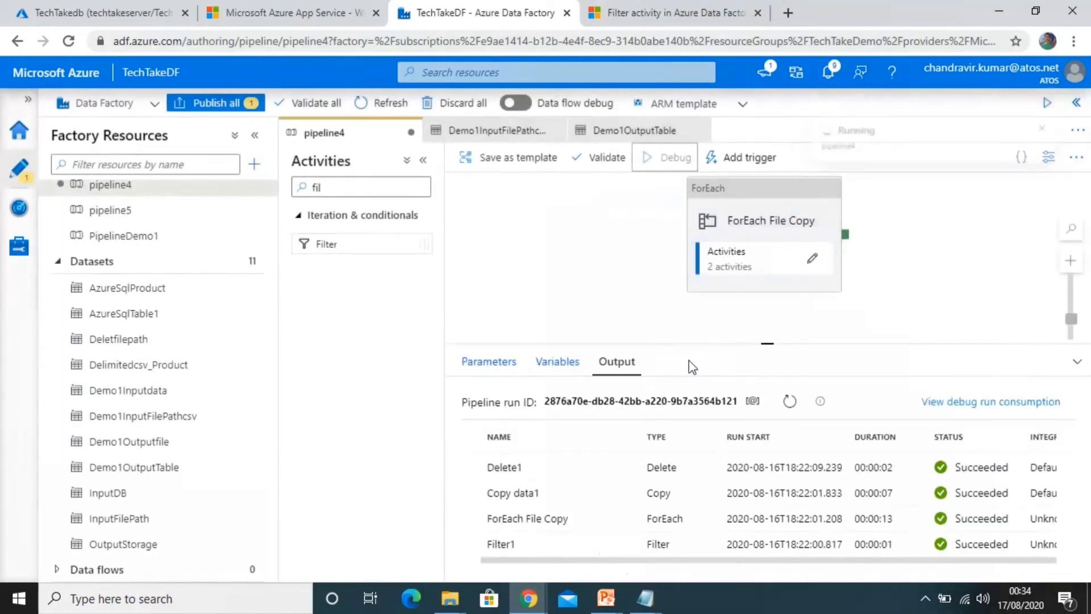
{"action": "left_click", "coordinate": [791, 404]}
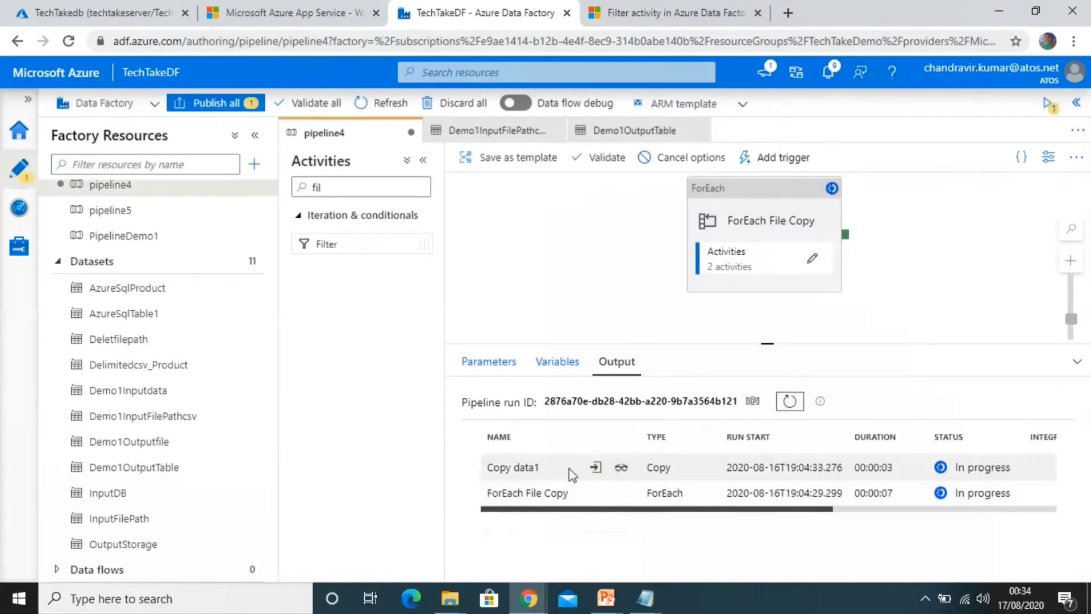
Examine the input JSON of the running Copy data1 activity in the debug output, and close it.
{"action": "left_click", "coordinate": [594, 468]}
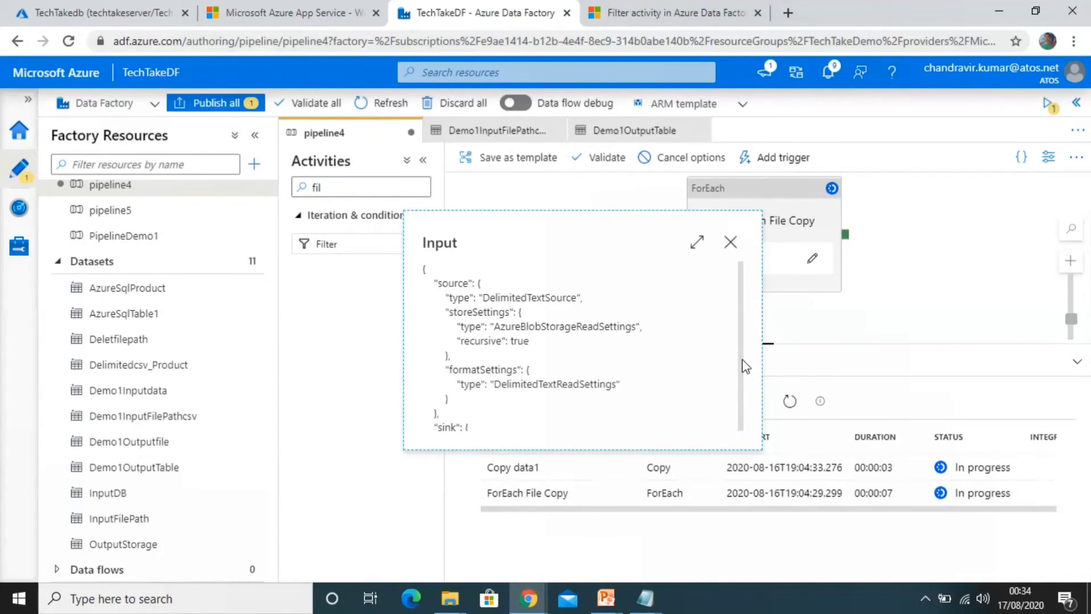
{"action": "left_click_drag", "start_coordinate": [741, 360], "coordinate": [741, 367]}
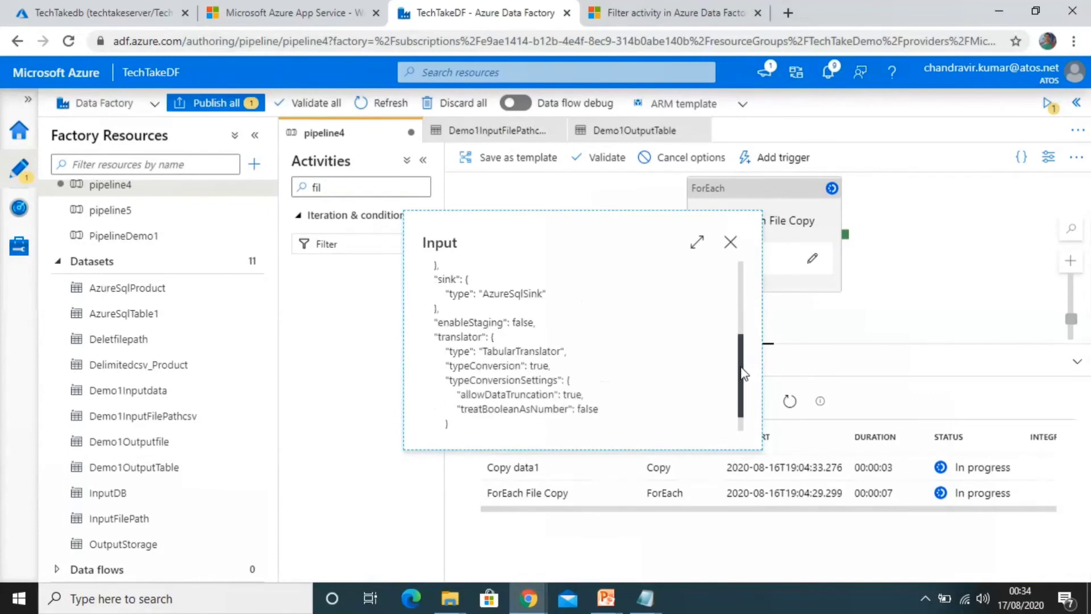
{"action": "left_click_drag", "start_coordinate": [741, 377], "coordinate": [729, 320]}
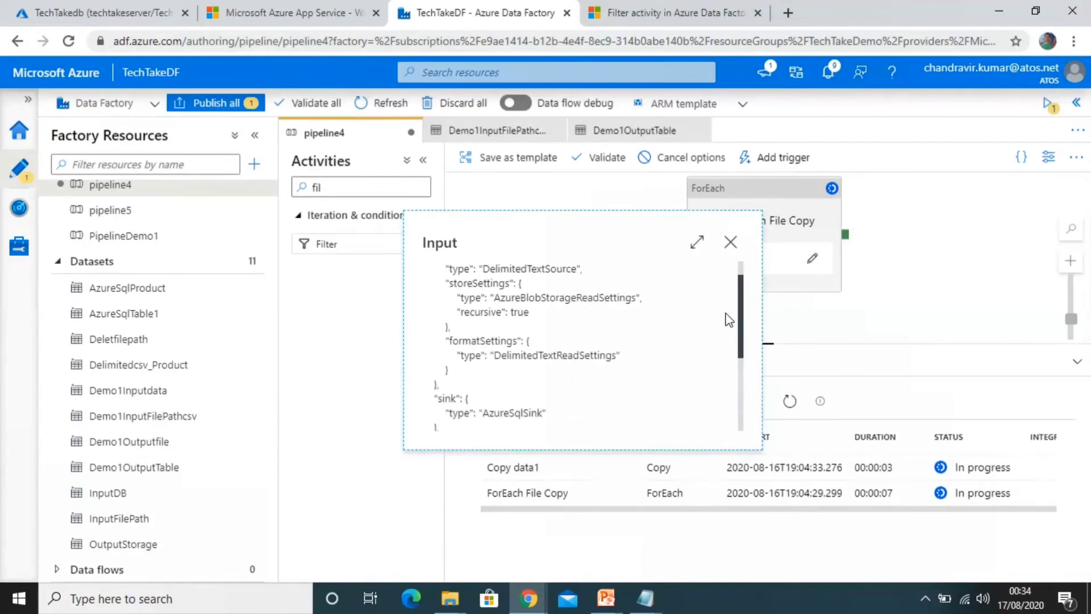
{"action": "left_click_drag", "start_coordinate": [743, 328], "coordinate": [743, 415]}
{"action": "left_click", "coordinate": [730, 243]}
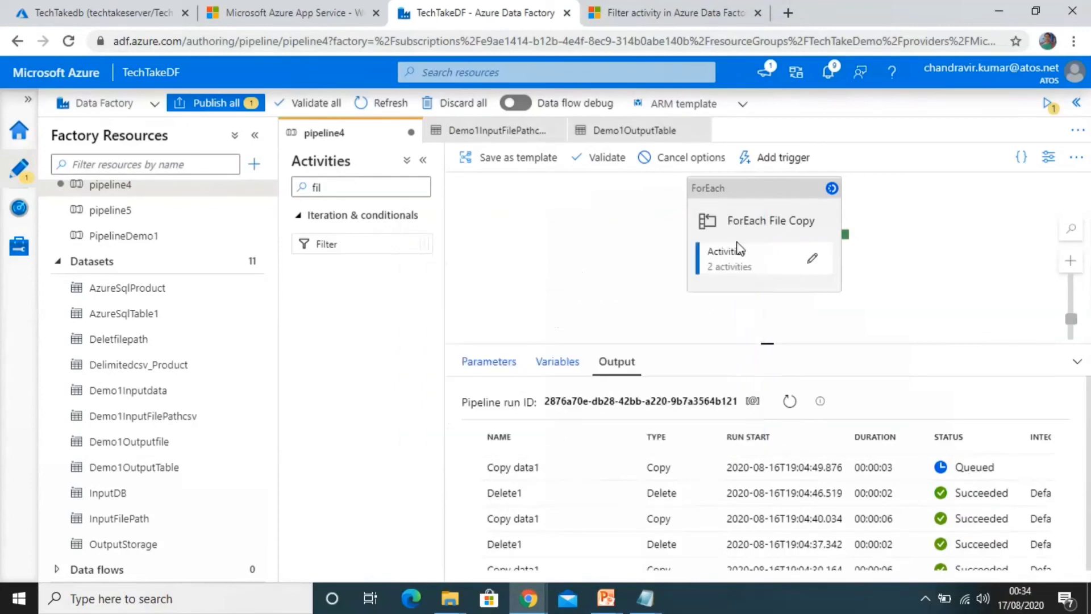
Inspect the input JSON of a finished Delete1 run and a finished Copy data1 run in the debug output.
{"action": "left_click", "coordinate": [596, 549]}
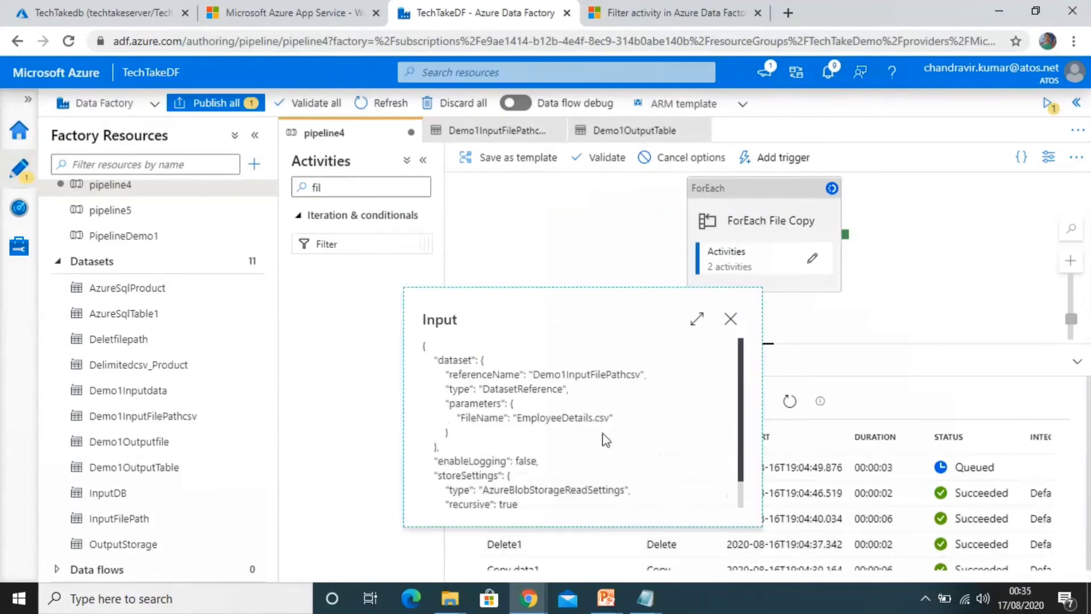
{"action": "left_click", "coordinate": [728, 320]}
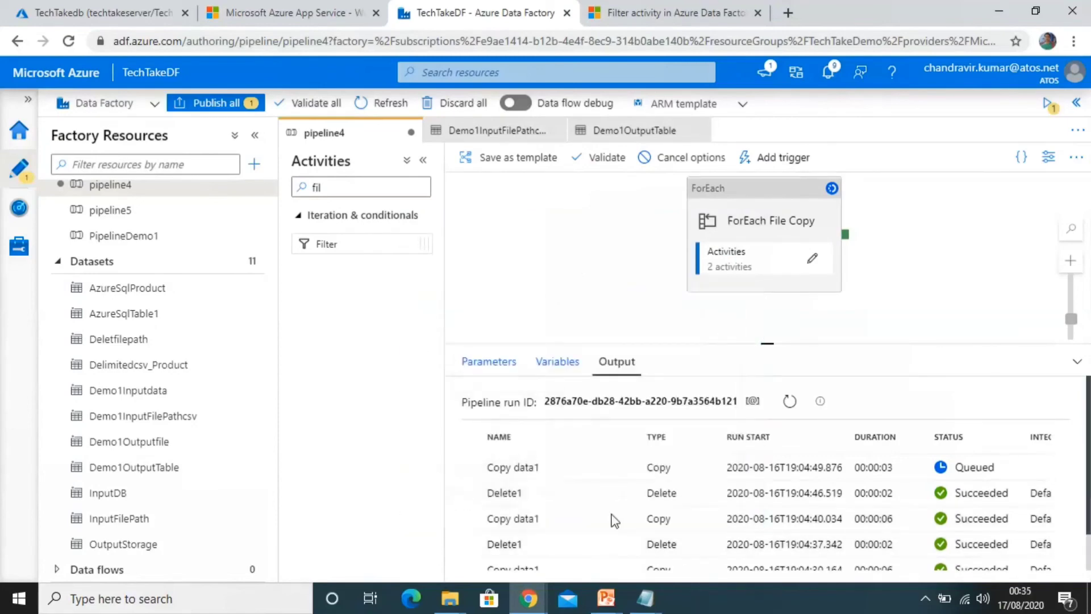
{"action": "mouse_move", "coordinate": [624, 506]}
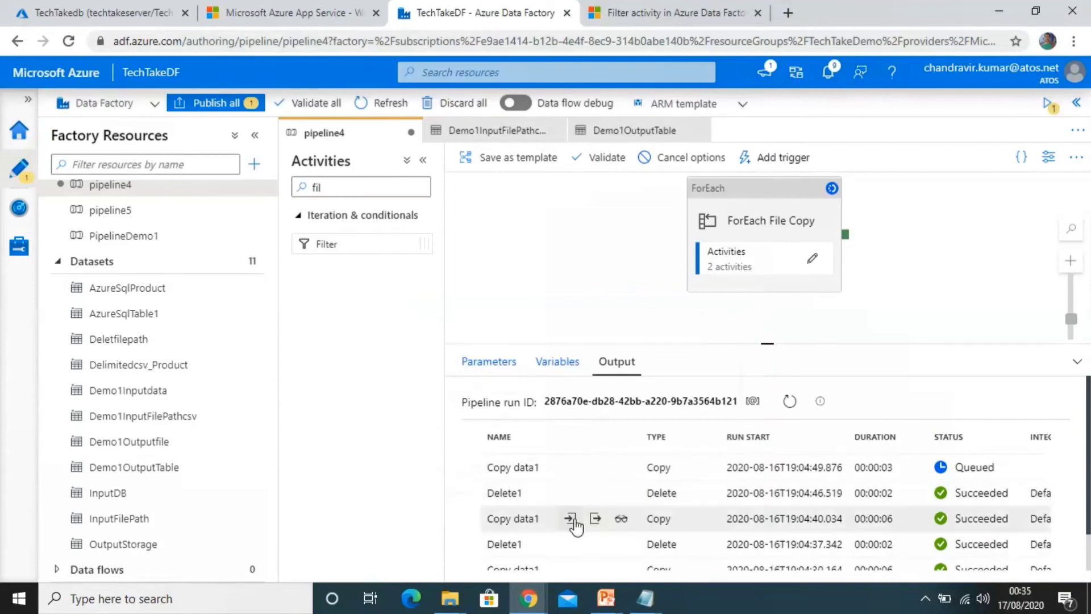
{"action": "left_click", "coordinate": [569, 519]}
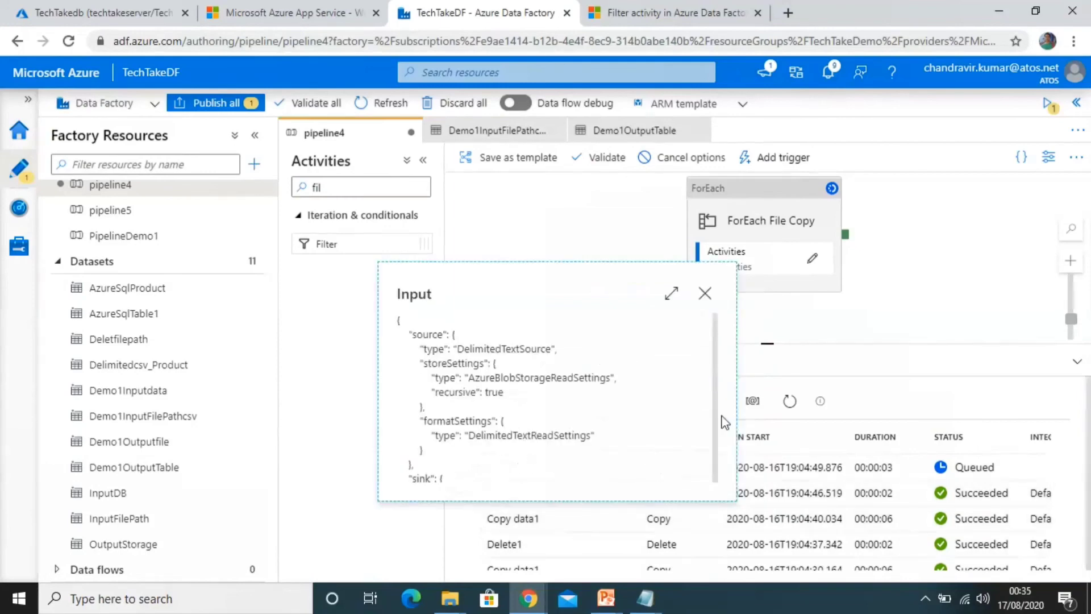
{"action": "left_click", "coordinate": [717, 439]}
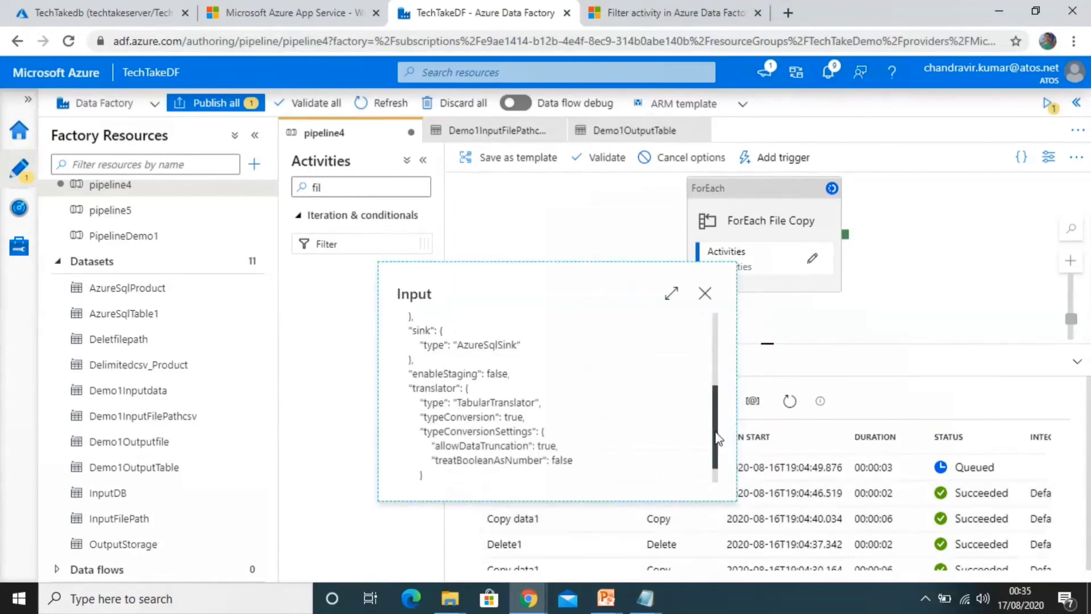
{"action": "left_click_drag", "start_coordinate": [717, 439], "coordinate": [699, 461]}
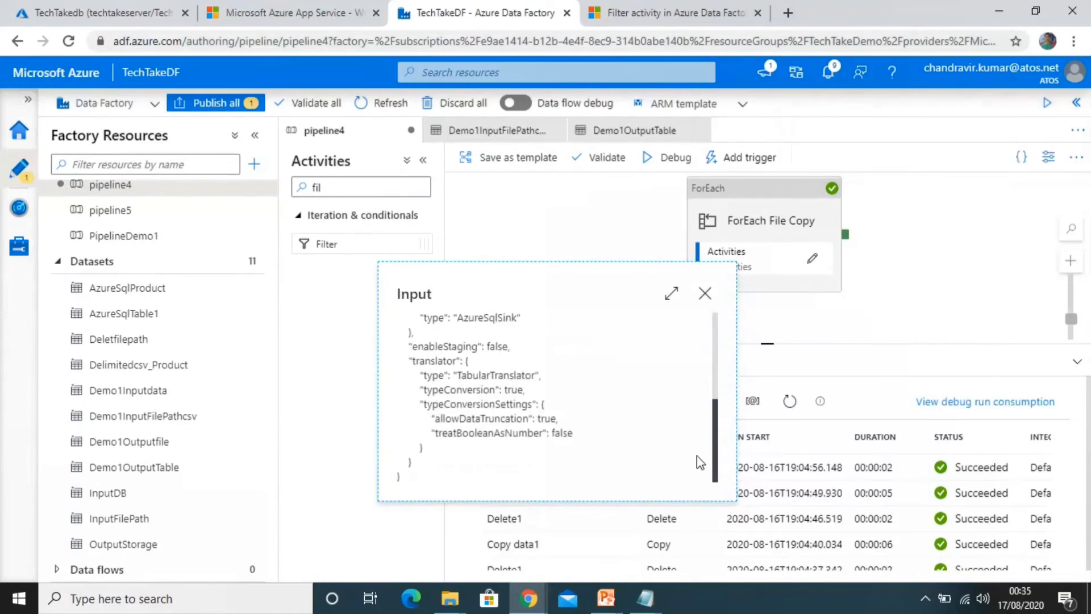
{"action": "left_click", "coordinate": [704, 293]}
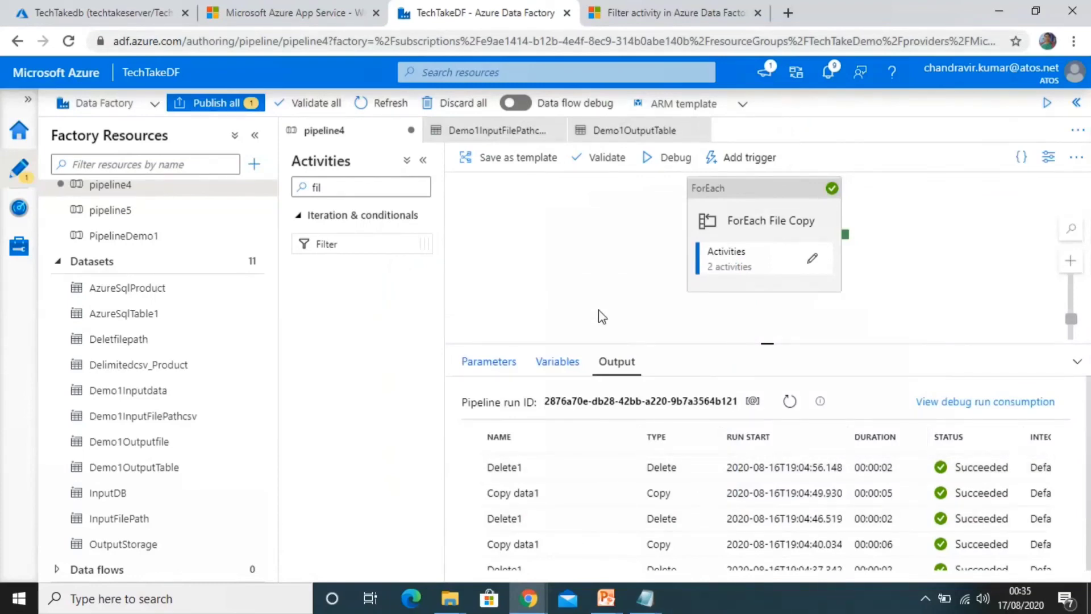
Rerun the EmployeeDetails row-count query in the TechTakedb query editor in Azure portal, and return to the dashboard, discarding unsaved edits.
{"action": "left_click", "coordinate": [110, 14]}
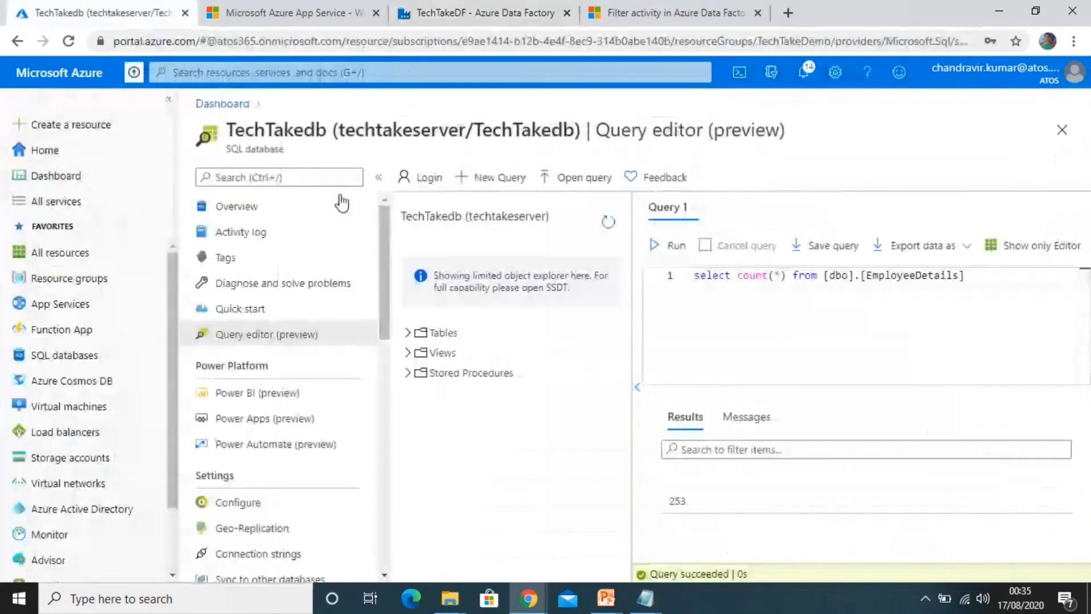
{"action": "left_click", "coordinate": [672, 246]}
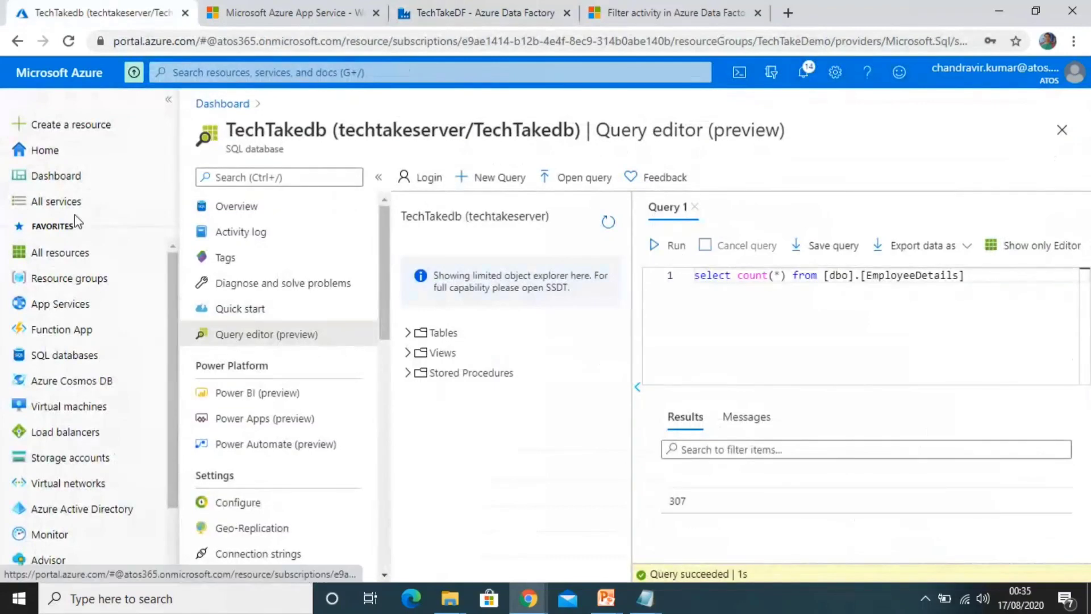
{"action": "left_click", "coordinate": [51, 180]}
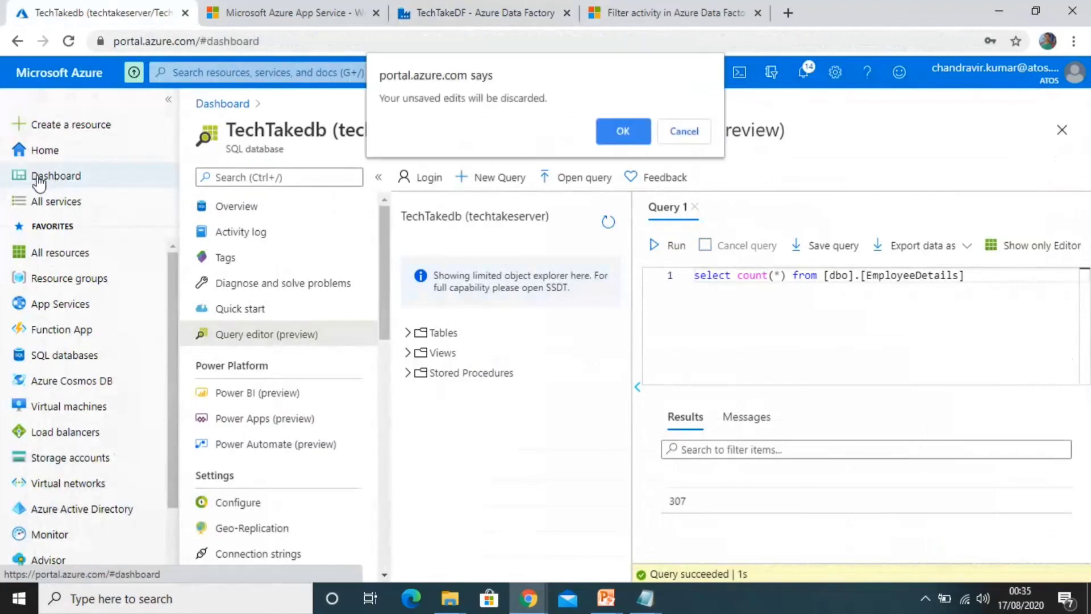
{"action": "left_click", "coordinate": [622, 131]}
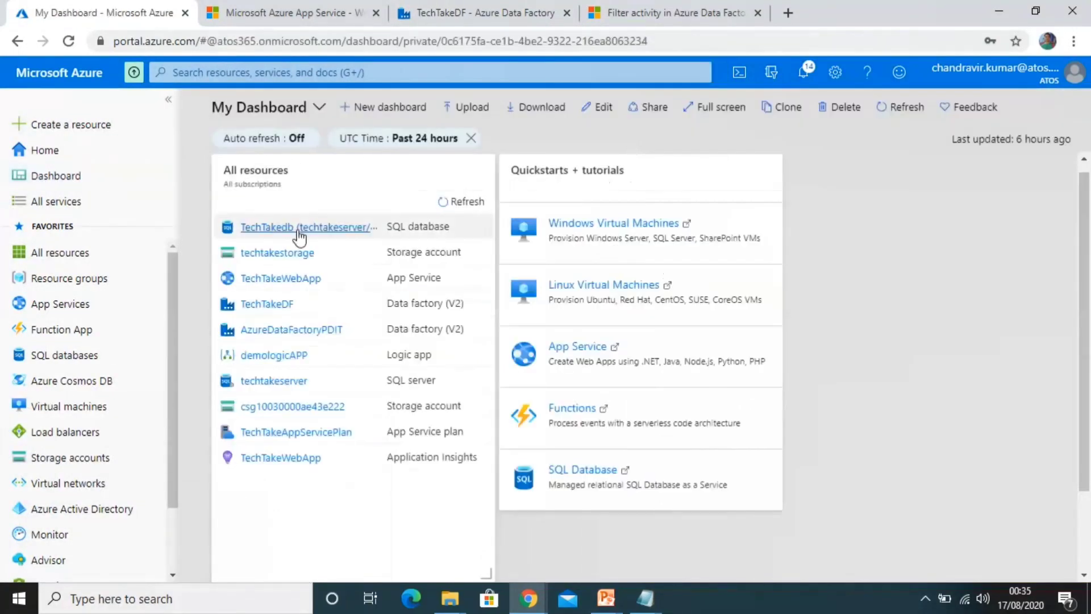
Open the techtakestorage account's democontainer and view the files in its Output folder.
{"action": "left_click", "coordinate": [289, 253]}
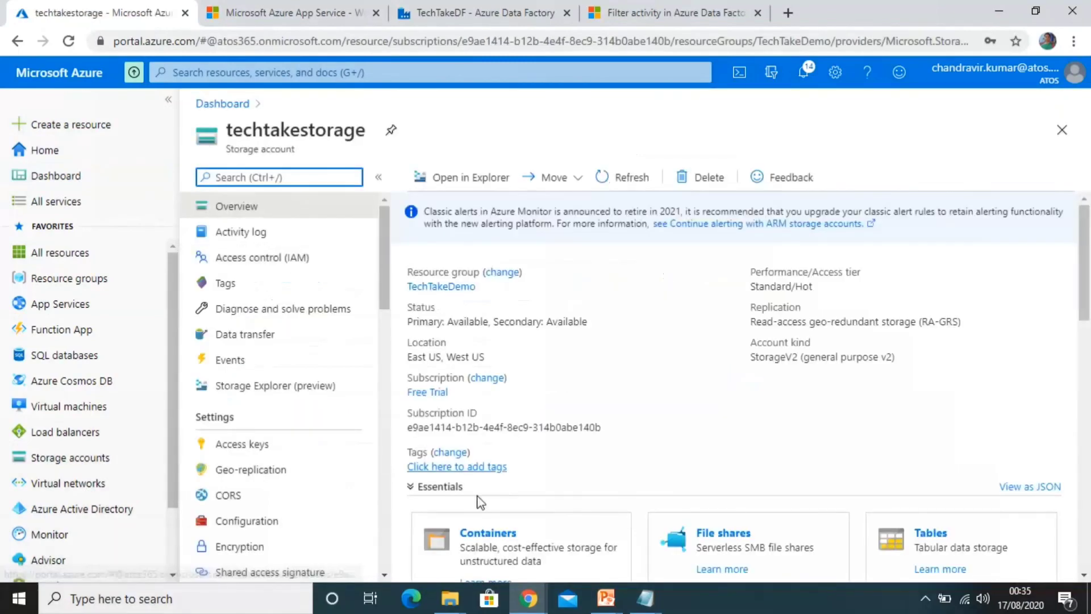
{"action": "left_click", "coordinate": [483, 534]}
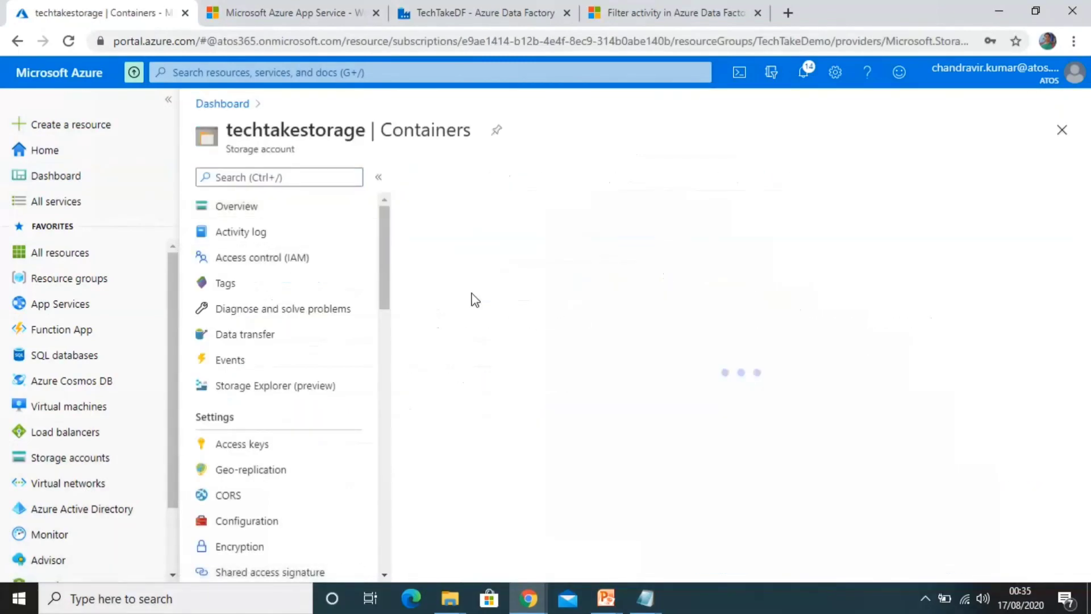
{"action": "left_click", "coordinate": [472, 302]}
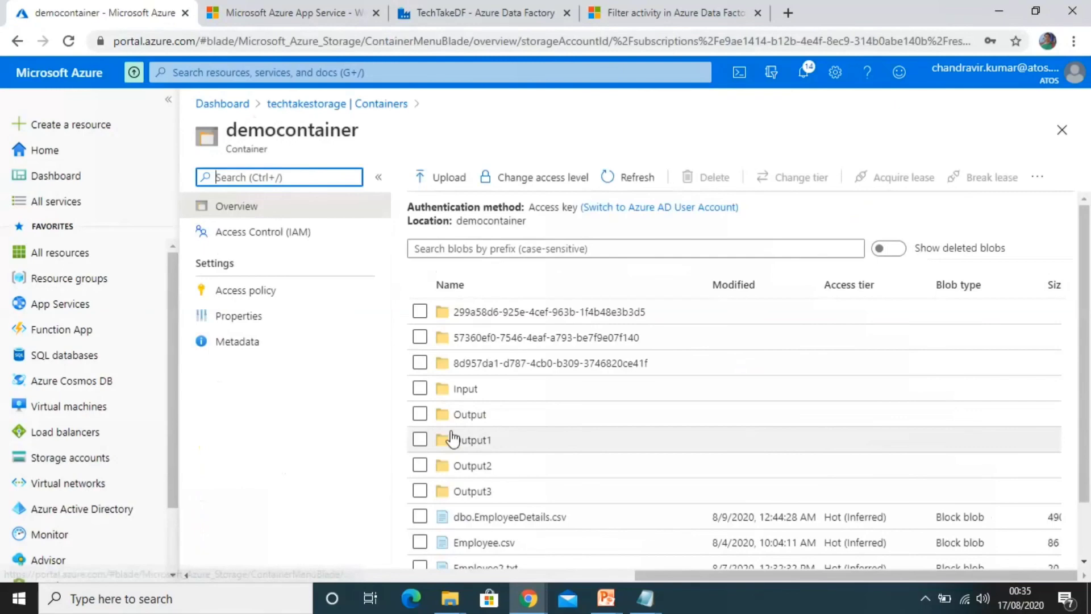
{"action": "left_click", "coordinate": [467, 414]}
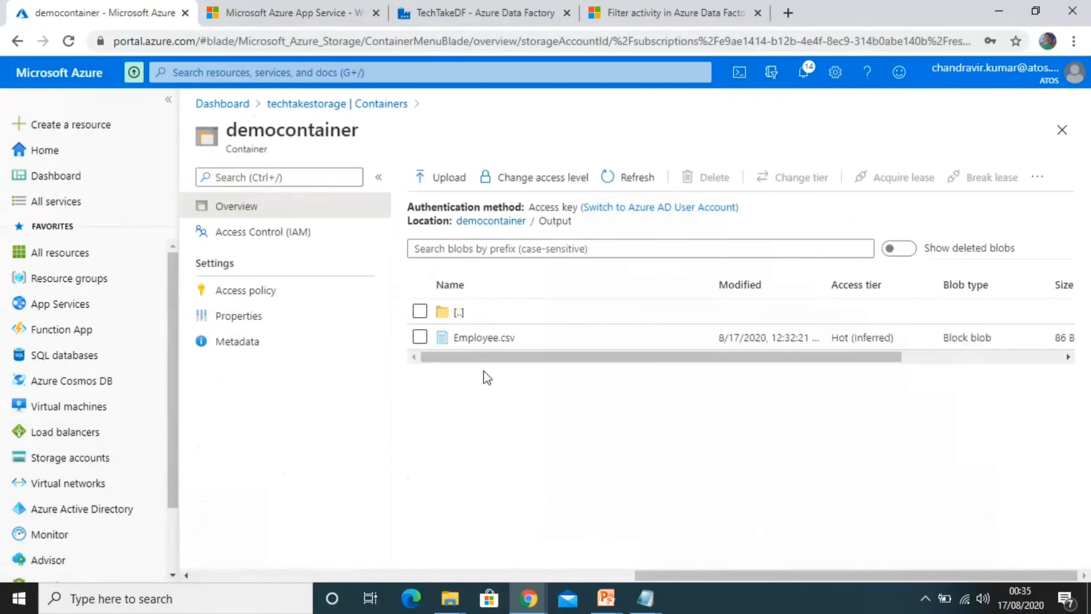
{"action": "left_click", "coordinate": [500, 12]}
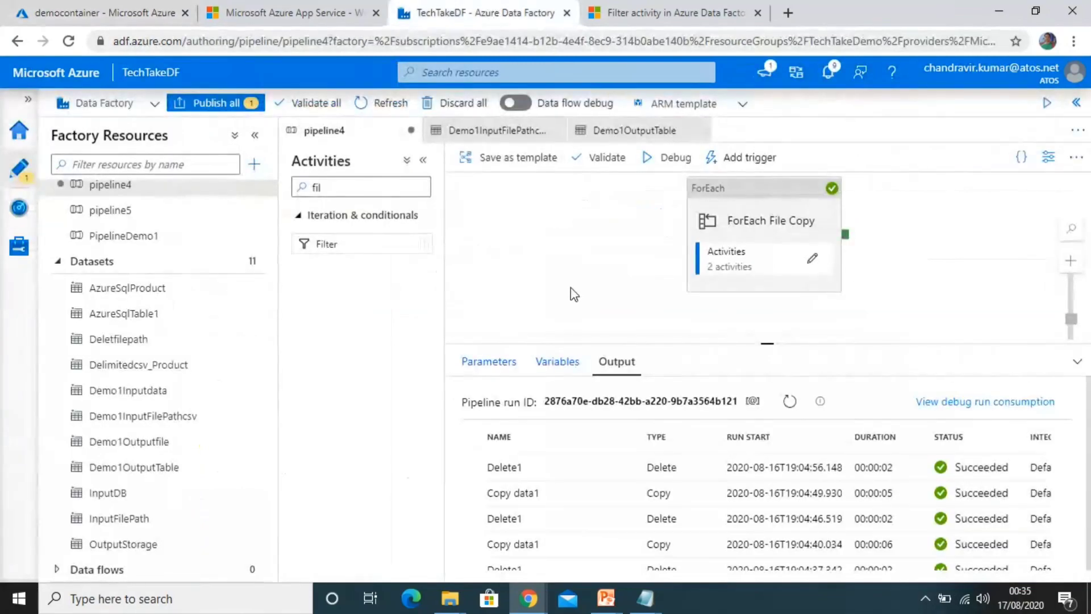
{"action": "left_click", "coordinate": [608, 600]}
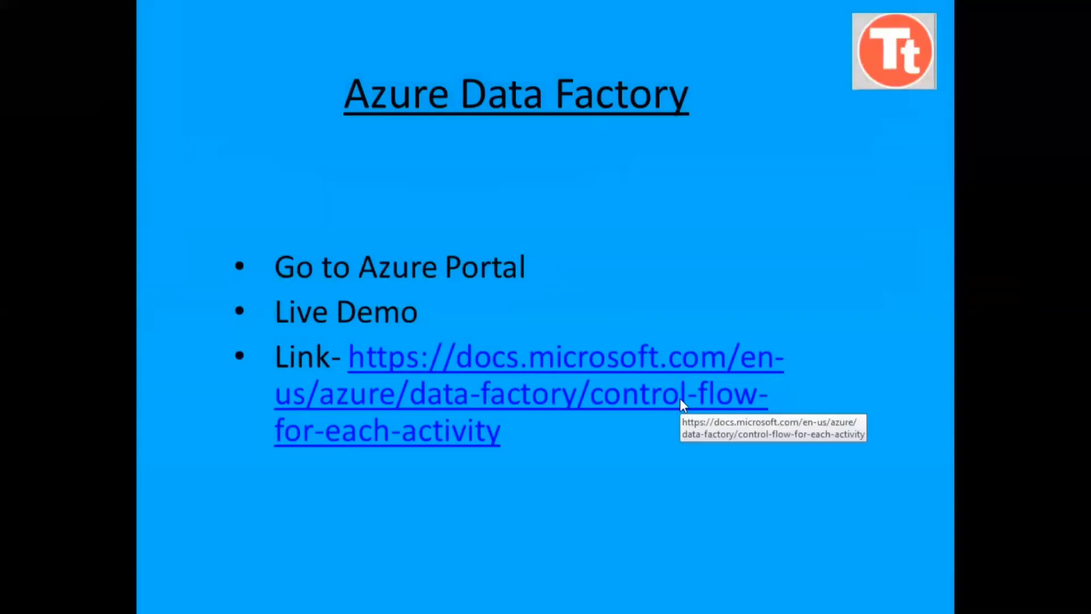
{"action": "key", "text": "Right"}
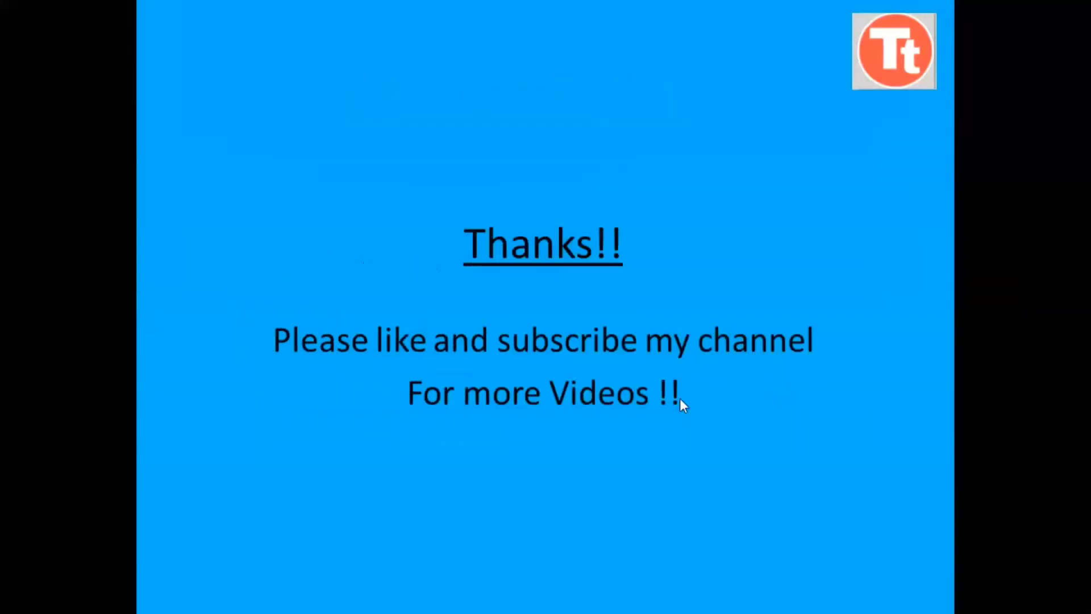